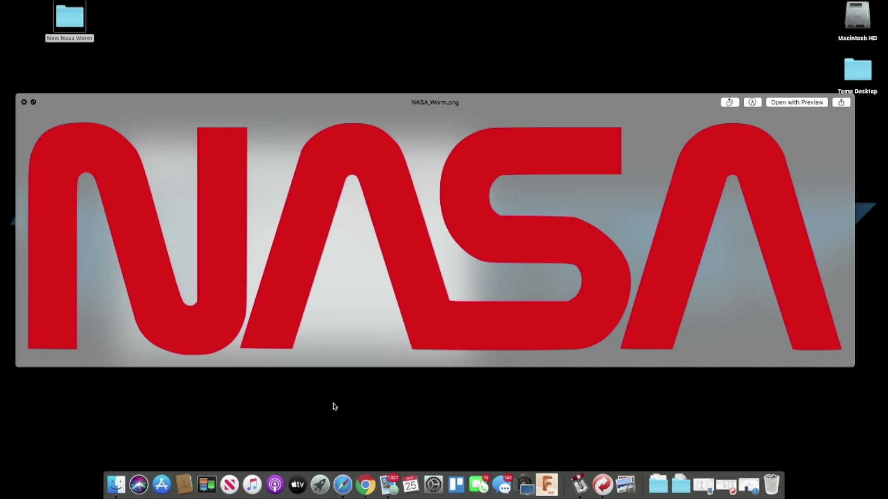
Dismiss the image preview and open NASA_Worm.png in Photoshop
{"action": "key", "text": "space"}
{"action": "left_click_drag", "start_coordinate": [268, 194], "coordinate": [323, 234]}
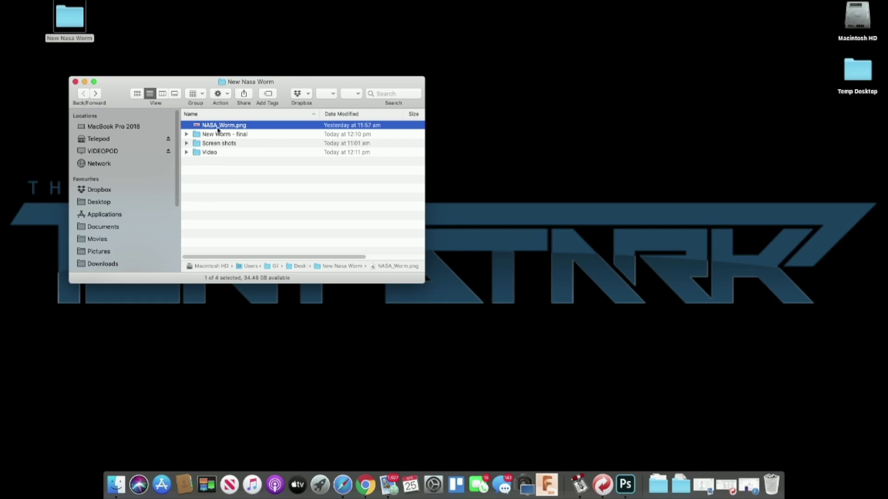
{"action": "left_click_drag", "start_coordinate": [217, 128], "coordinate": [626, 485]}
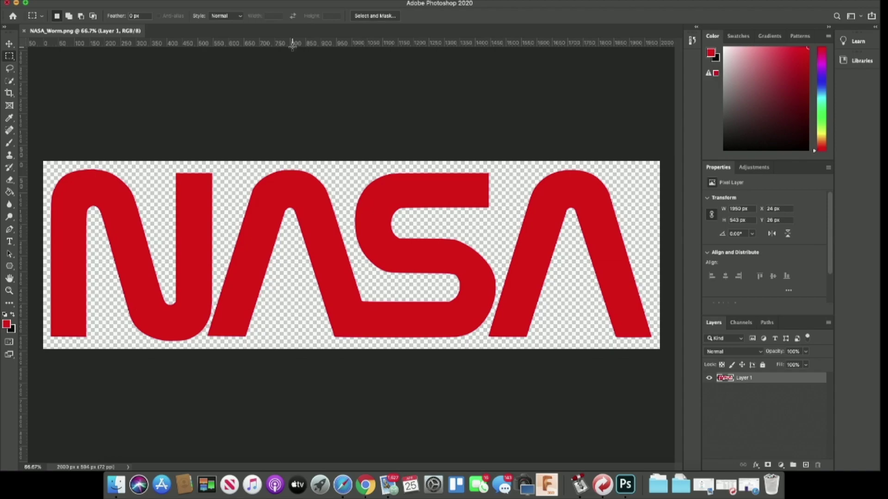
Place horizontal guides along the letters' baseline and along the upper edge of the bar joining the first A to the S
{"action": "left_click_drag", "start_coordinate": [292, 47], "coordinate": [327, 337]}
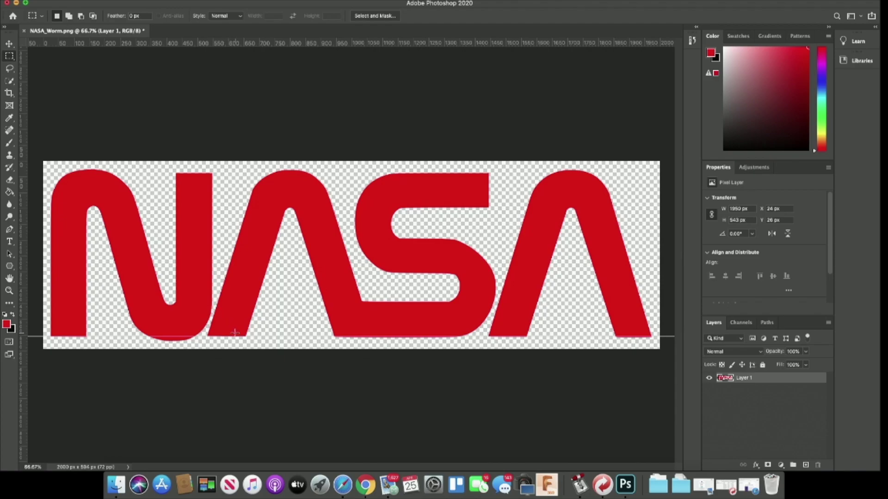
{"action": "scroll", "coordinate": [222, 312], "scroll_direction": "up", "scroll_amount": 5}
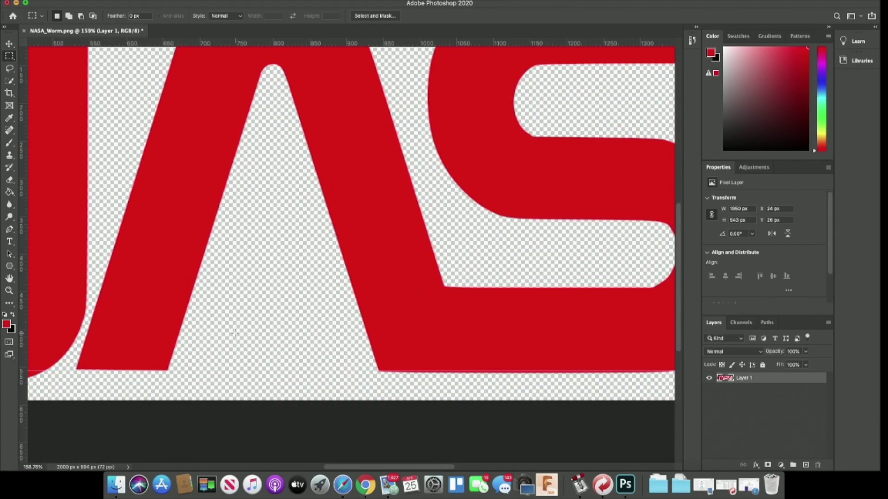
{"action": "scroll", "coordinate": [235, 333], "scroll_direction": "down", "scroll_amount": 4}
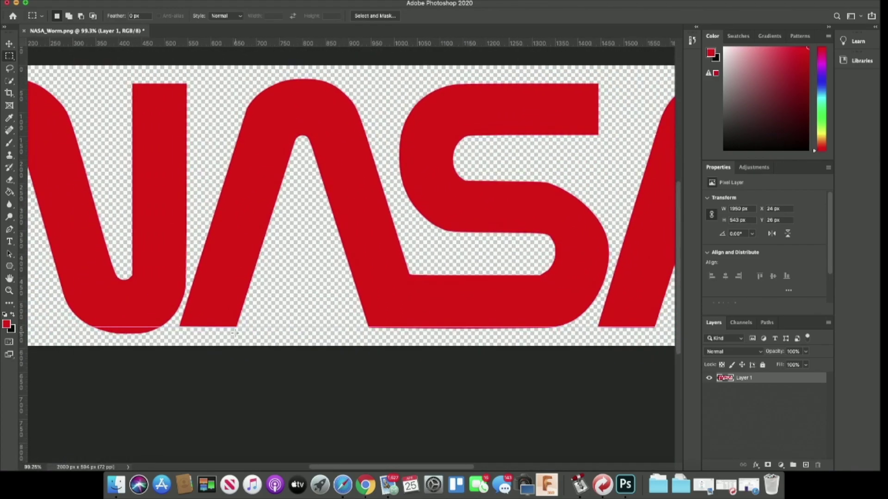
{"action": "scroll", "coordinate": [235, 333], "scroll_direction": "down", "scroll_amount": 1}
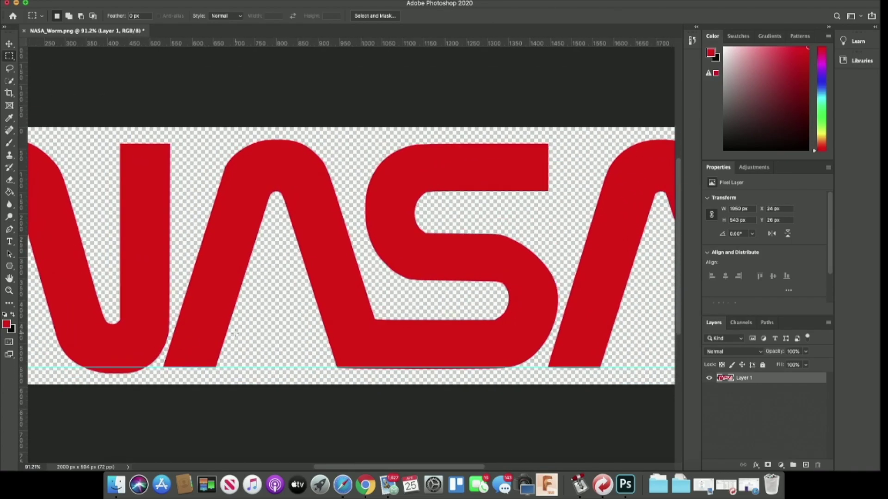
{"action": "scroll", "coordinate": [235, 332], "scroll_direction": "down", "scroll_amount": 2}
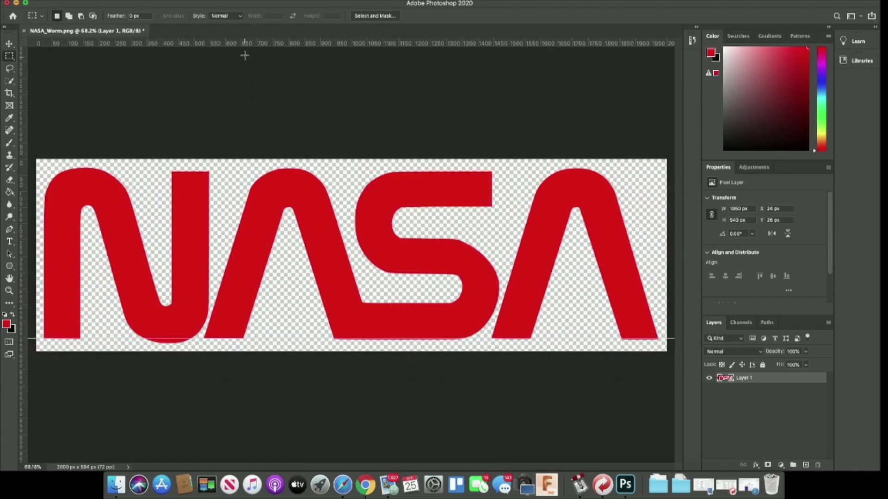
{"action": "left_click_drag", "start_coordinate": [245, 48], "coordinate": [262, 302]}
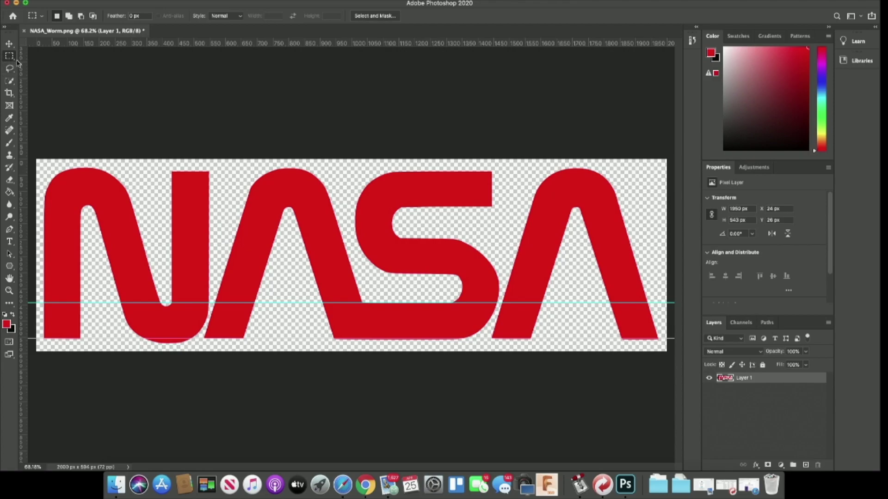
Add a new layer and make a rectangular selection about 217 × 112 px between the guides, overlapping the first A's left leg
{"action": "left_click", "coordinate": [805, 465]}
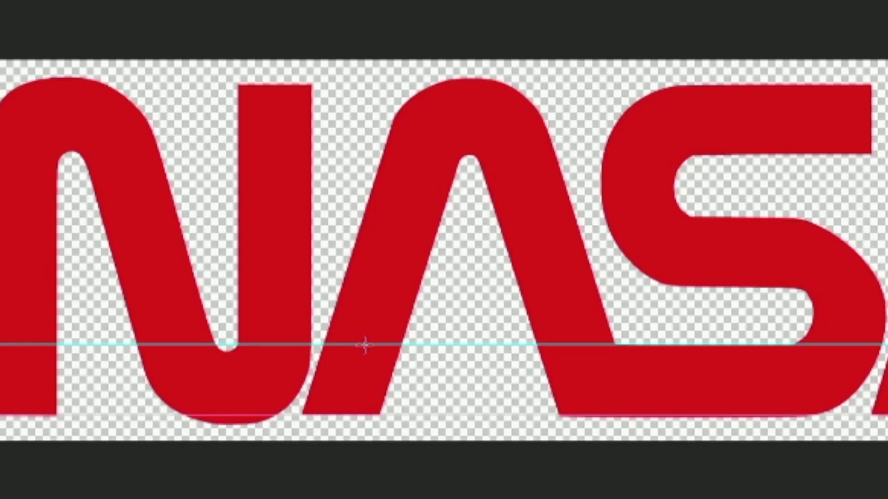
{"action": "left_click_drag", "start_coordinate": [235, 303], "coordinate": [285, 338]}
{"action": "left_click_drag", "start_coordinate": [461, 408], "coordinate": [497, 409]}
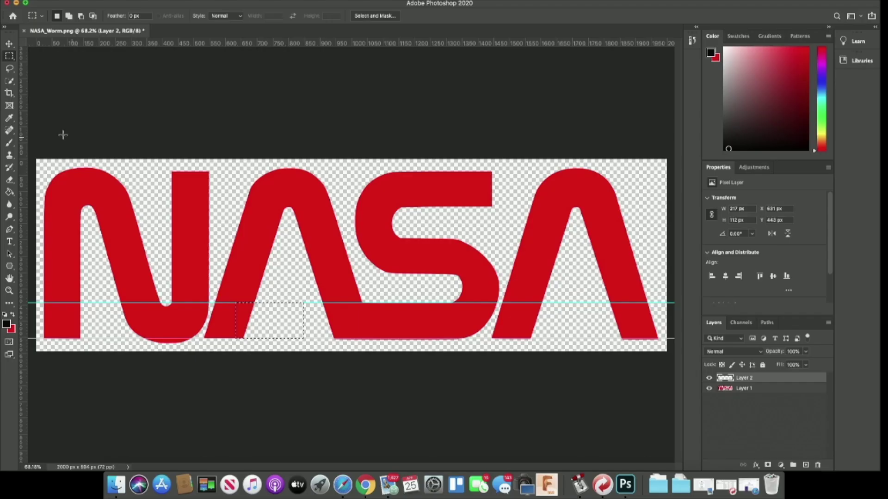
Fill the rectangular selection with the red sampled from the logo, and deselect it
{"action": "key", "text": "i"}
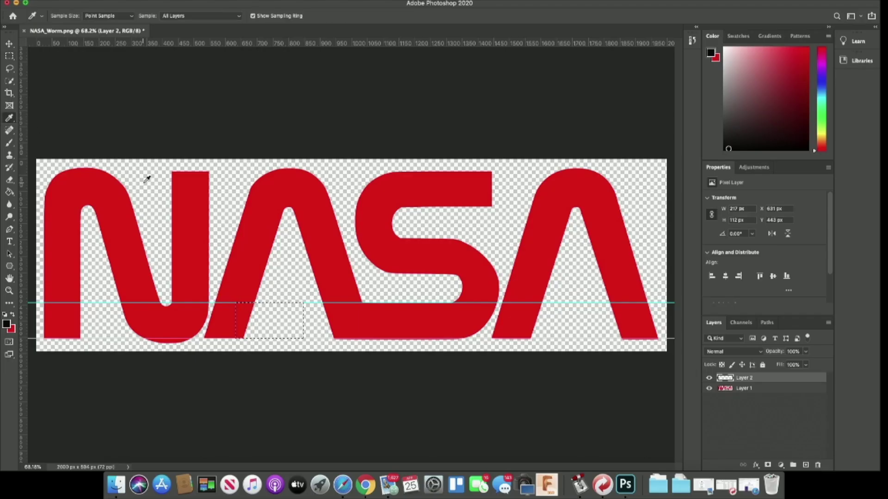
{"action": "left_click", "coordinate": [187, 189]}
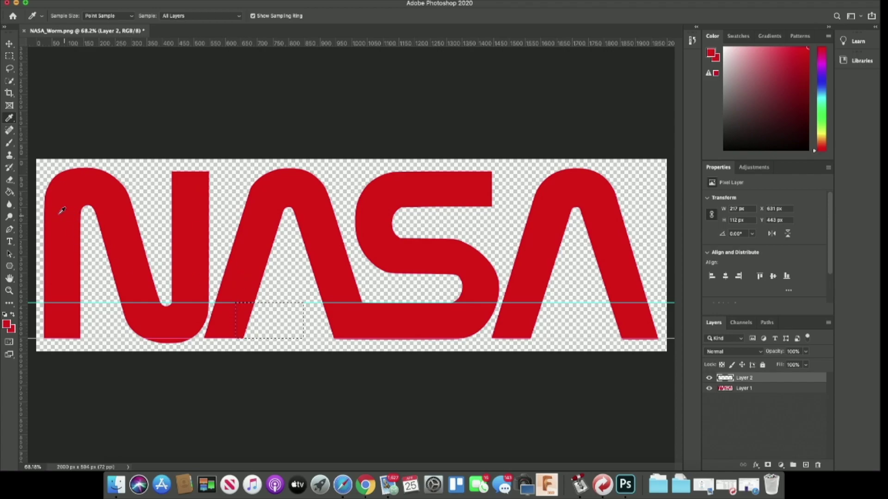
{"action": "left_click", "coordinate": [9, 192]}
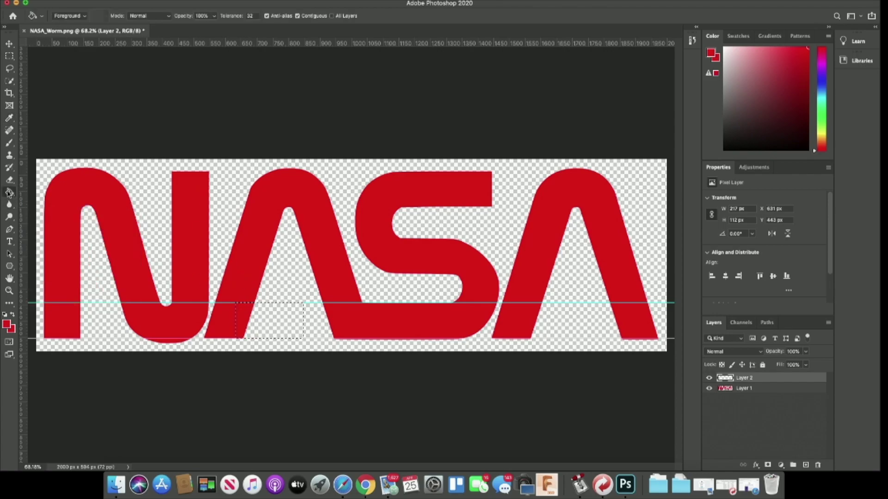
{"action": "left_click", "coordinate": [265, 330]}
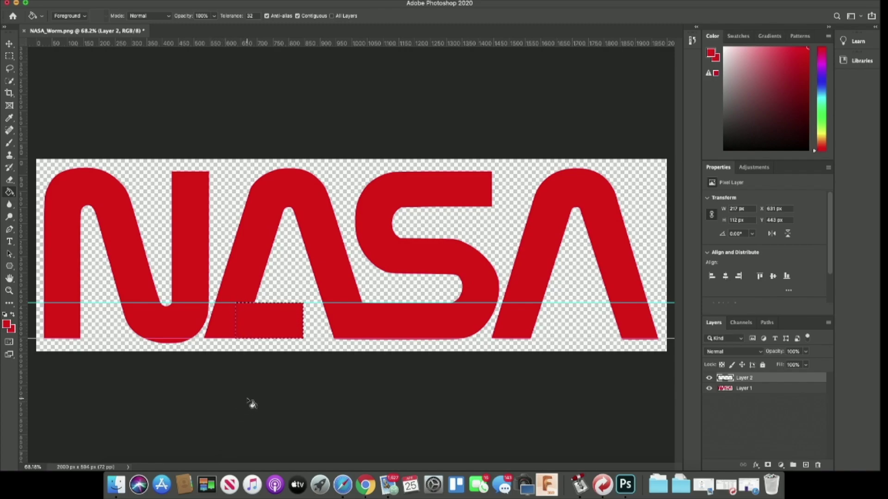
{"action": "key", "text": "super+d"}
Check the logo in the reference image Screen Shot 2020-04-24 at 1.48.18 pm in the New Nasa Worm folder's Screen shots, using Finder
{"action": "left_click", "coordinate": [116, 485]}
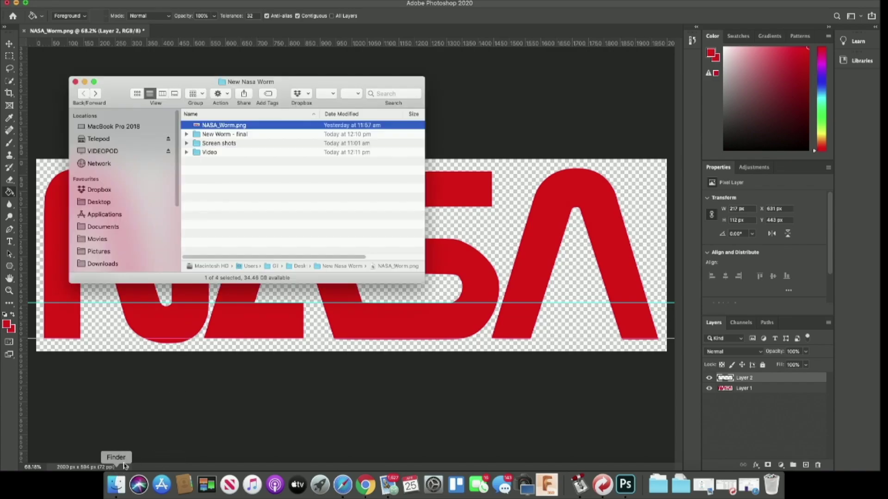
{"action": "left_click", "coordinate": [107, 204]}
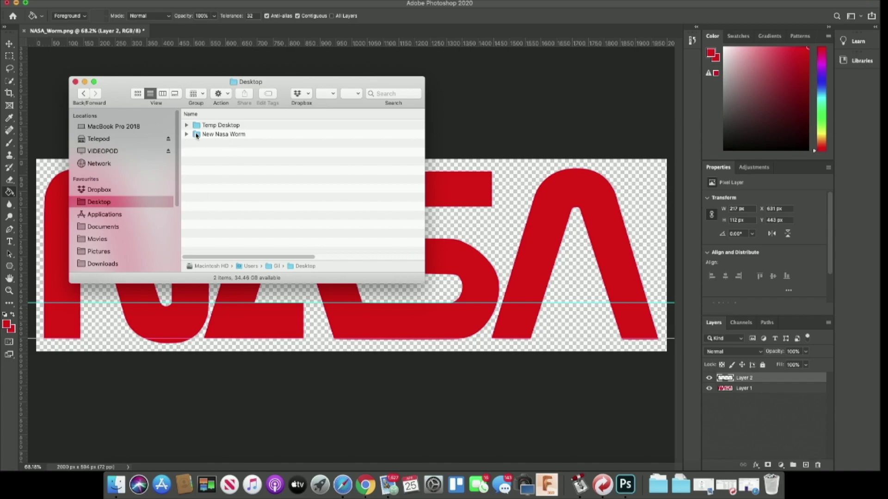
{"action": "double_click", "coordinate": [213, 133]}
{"action": "left_click", "coordinate": [229, 146]}
{"action": "double_click", "coordinate": [229, 146]}
{"action": "left_click", "coordinate": [247, 161]}
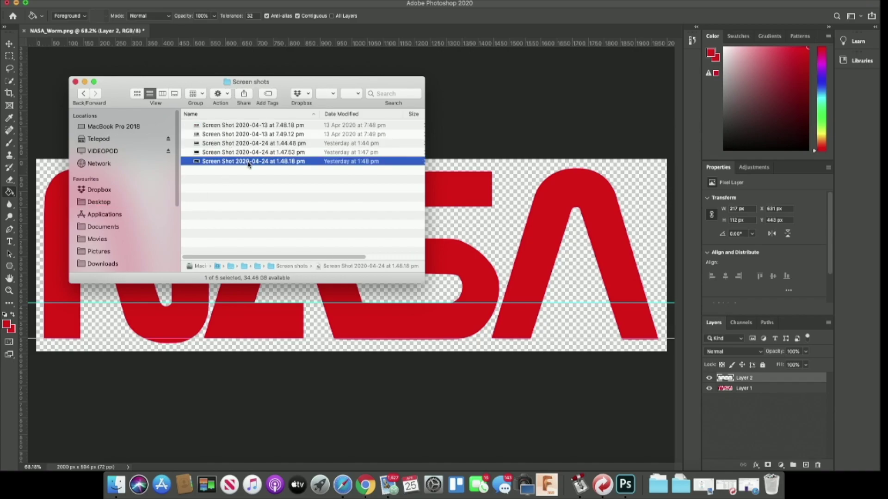
{"action": "key", "text": "space"}
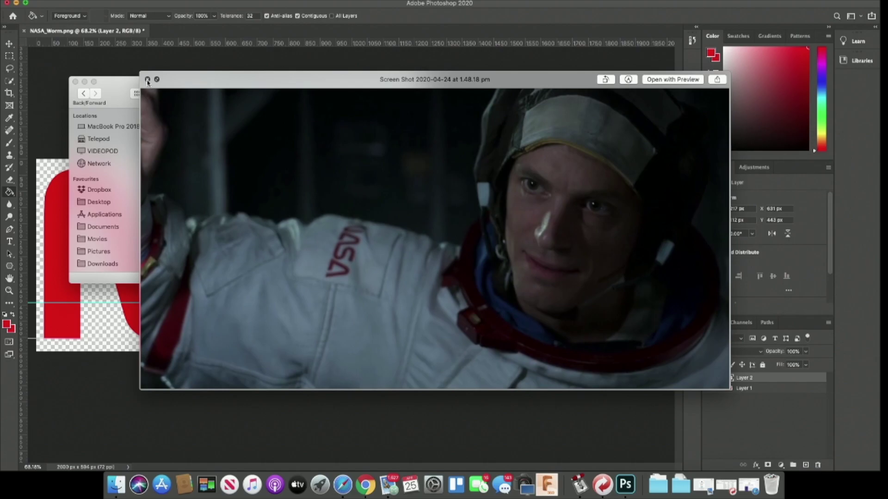
{"action": "key", "text": "space"}
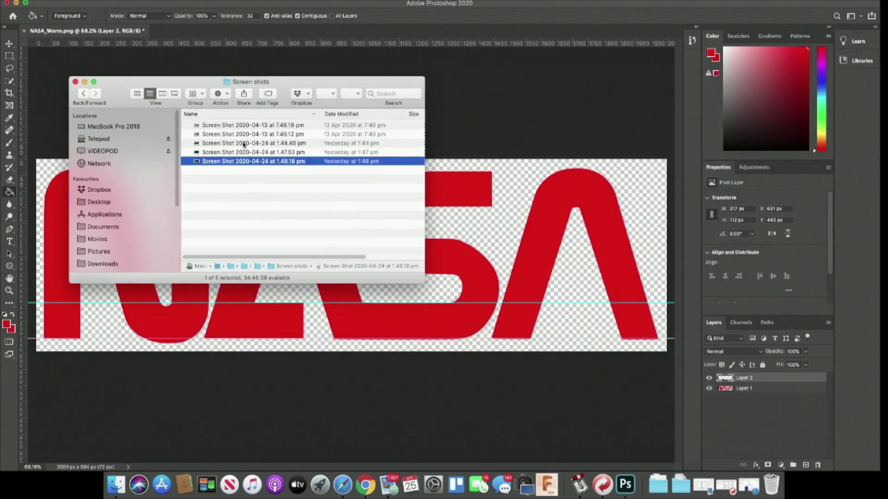
{"action": "left_click", "coordinate": [77, 82]}
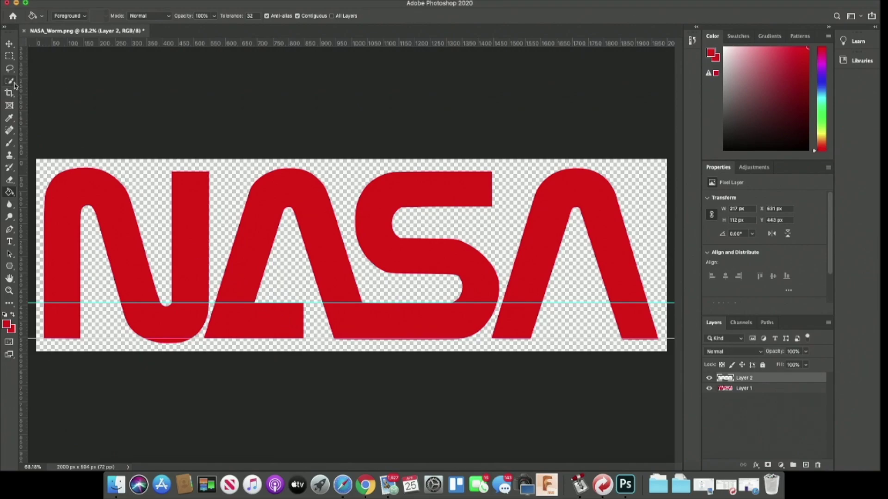
Shift the first A's red bar to X 647 px and place a copy at the foot of the last A at X 1569 px
{"action": "left_click", "coordinate": [10, 43]}
{"action": "mouse_move", "coordinate": [290, 323]}
{"action": "left_mouse_down"}
{"action": "mouse_move", "coordinate": [303, 323]}
{"action": "mouse_move", "coordinate": [293, 322]}
{"action": "left_mouse_up"}
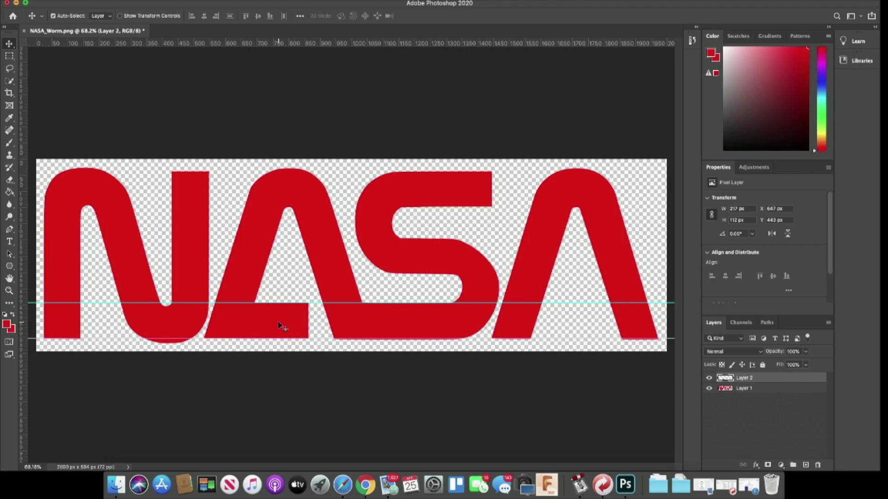
{"action": "left_click", "coordinate": [806, 465]}
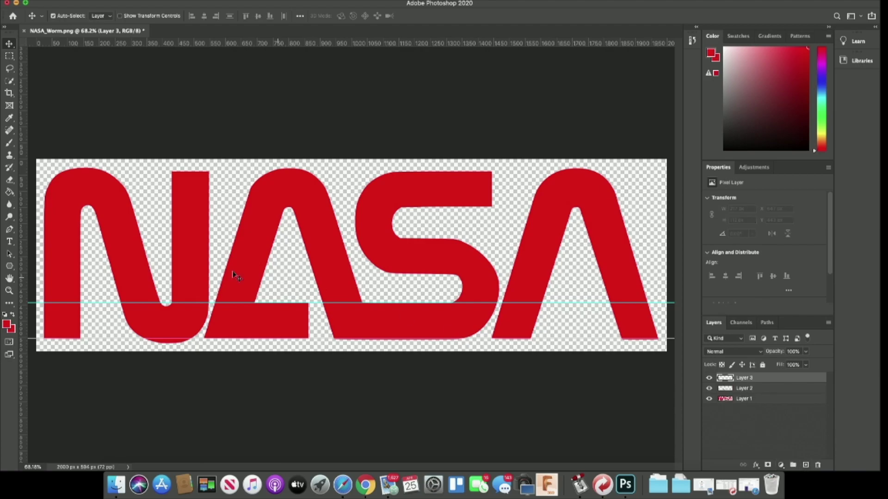
{"action": "left_click", "coordinate": [253, 323]}
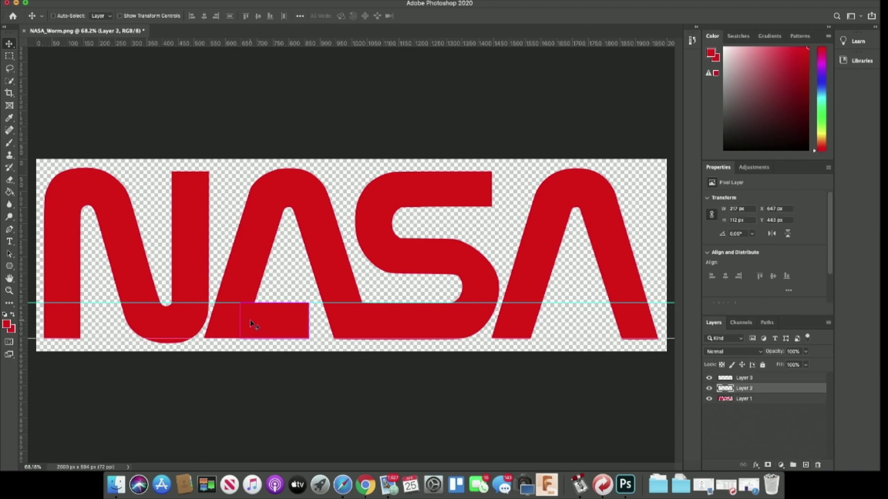
{"action": "left_click_drag", "start_coordinate": [250, 323], "coordinate": [571, 328]}
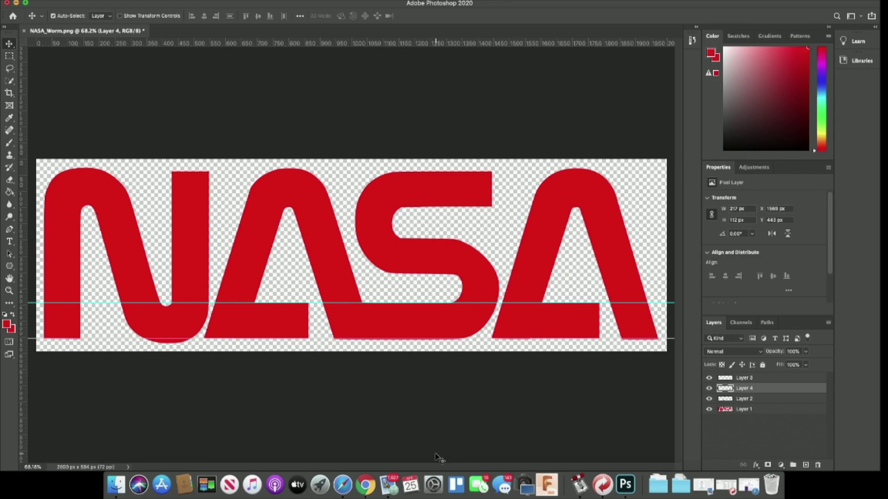
Clear the guides from the canvas
{"action": "left_click", "coordinate": [249, 4]}
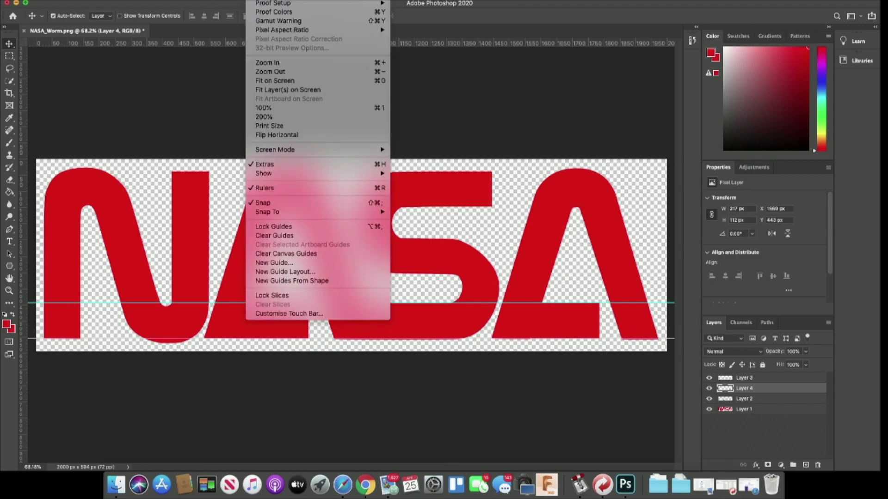
{"action": "left_click", "coordinate": [312, 259]}
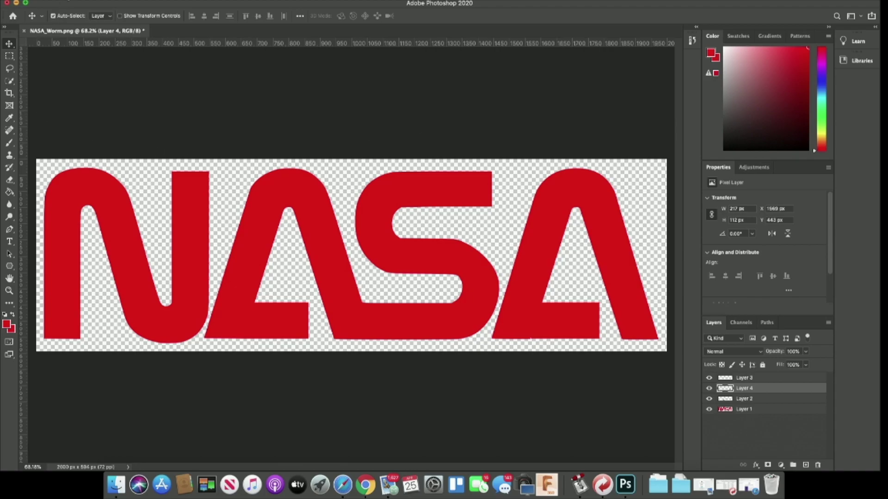
Save the document in Photoshop format as New NASA_Worm.psd in a new folder named Final nasa worm, with Maximize Compatibility on
{"action": "left_click", "coordinate": [76, 0]}
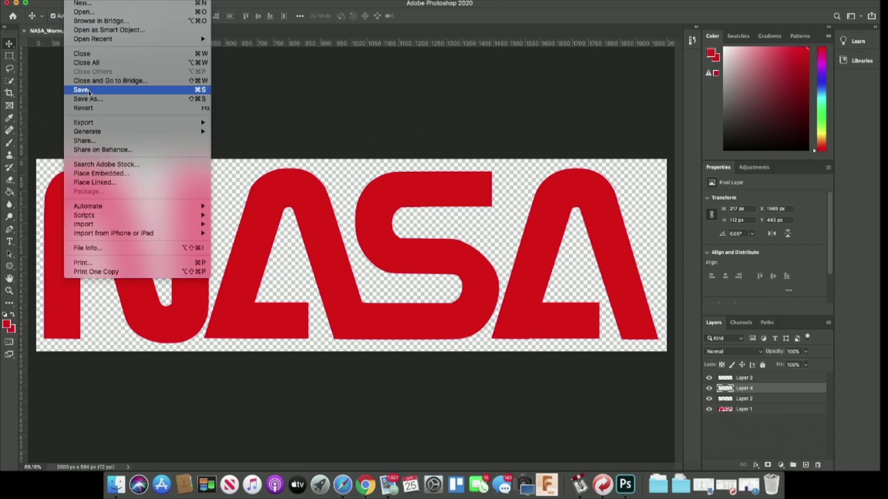
{"action": "left_click", "coordinate": [93, 99]}
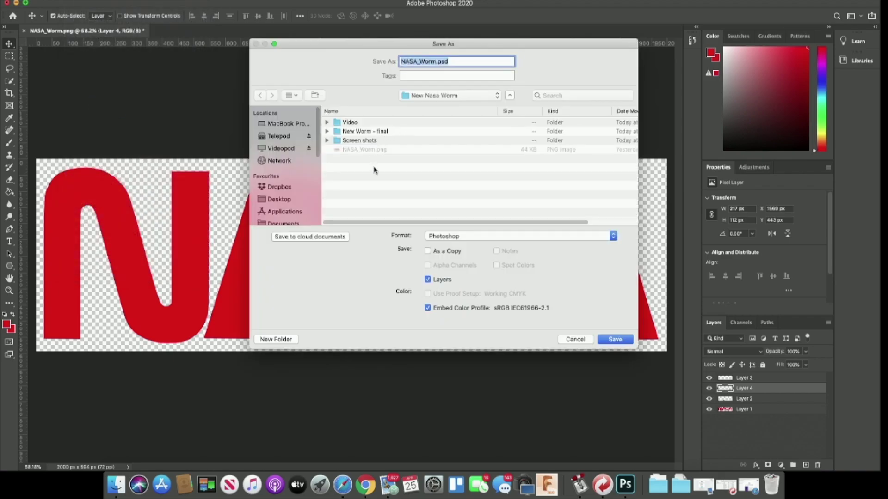
{"action": "left_click", "coordinate": [274, 340]}
{"action": "type", "text": "Final nasa worm"}
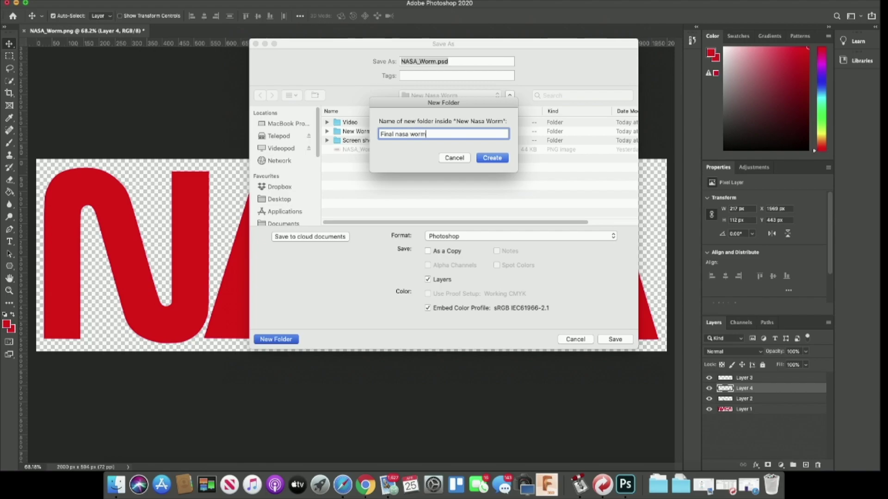
{"action": "key", "text": "Return"}
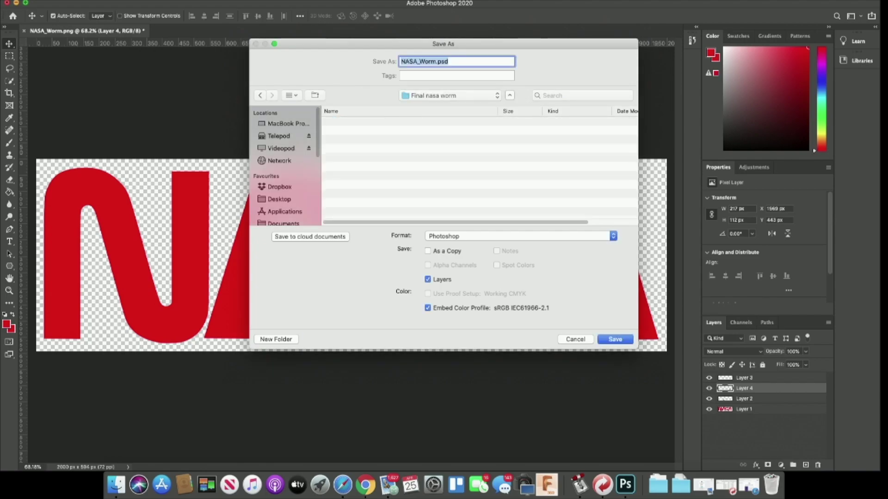
{"action": "left_click", "coordinate": [401, 62]}
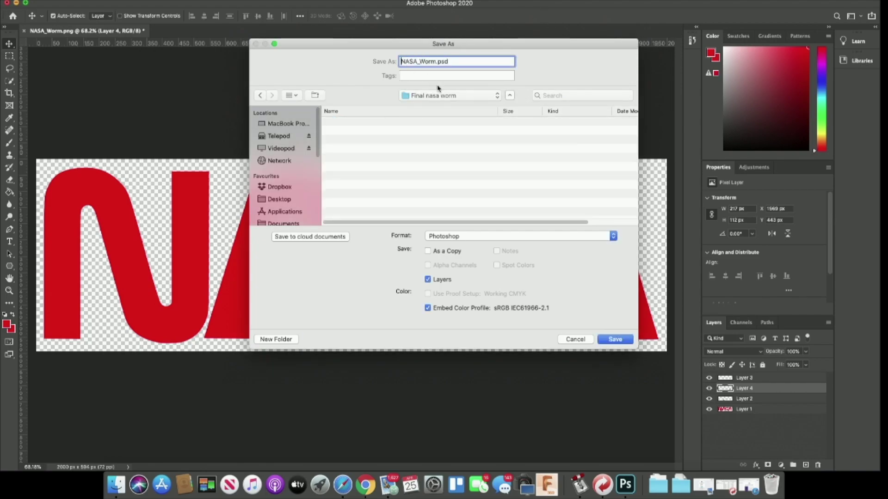
{"action": "type", "text": "New"}
{"action": "left_click", "coordinate": [615, 340]}
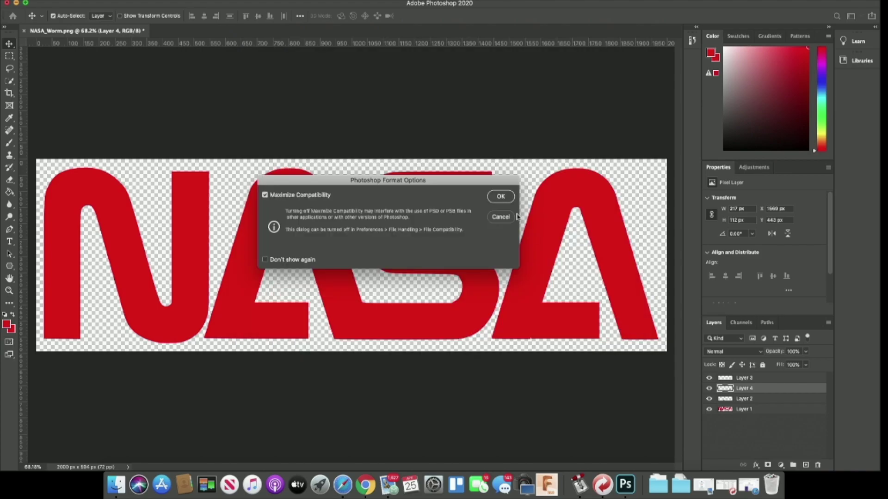
{"action": "left_click", "coordinate": [501, 196]}
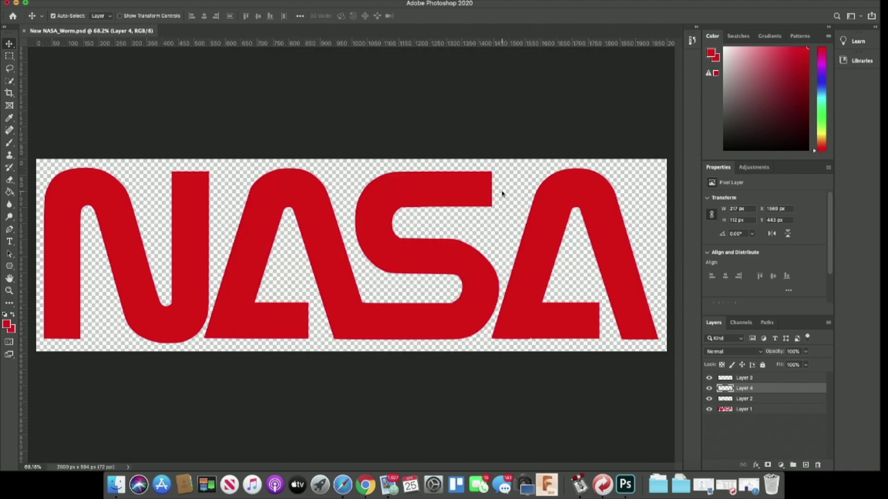
Delete Layer 3 and switch Layer 4 and Layer 2 off and on to check which bars they hold
{"action": "left_click", "coordinate": [708, 378]}
{"action": "left_click", "coordinate": [759, 378]}
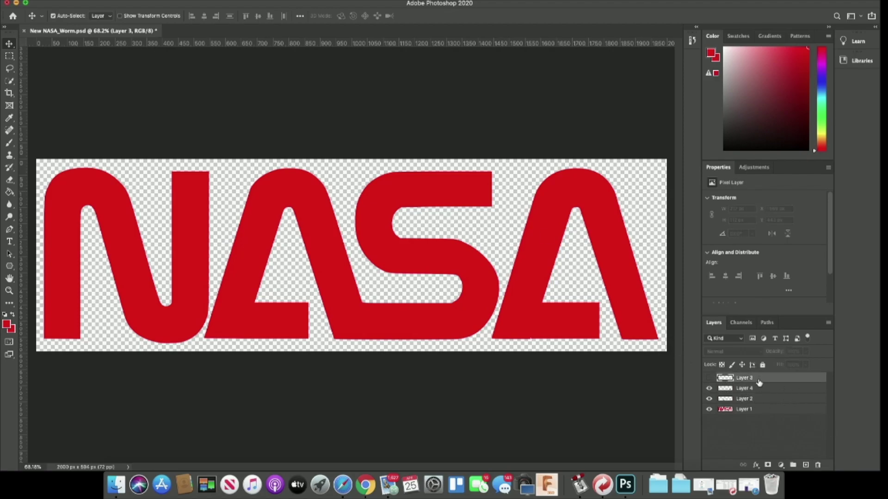
{"action": "left_click", "coordinate": [820, 465]}
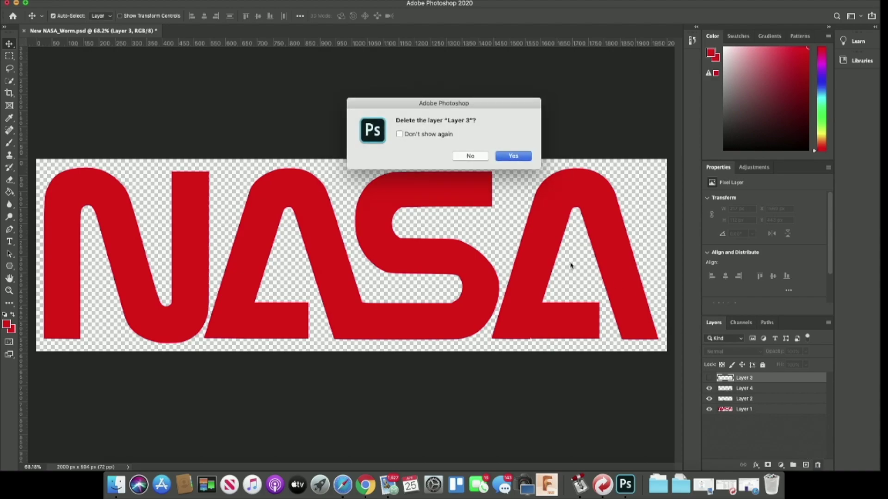
{"action": "left_click", "coordinate": [521, 157]}
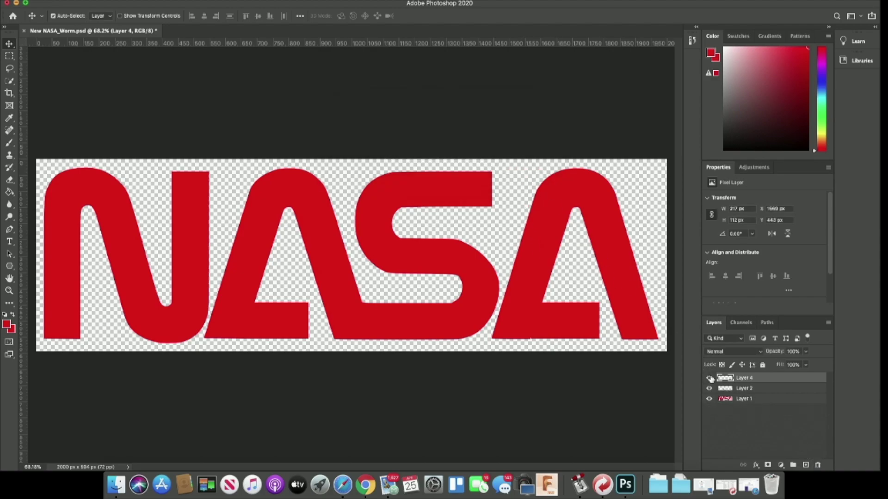
{"action": "left_click", "coordinate": [710, 378]}
{"action": "left_click", "coordinate": [709, 388]}
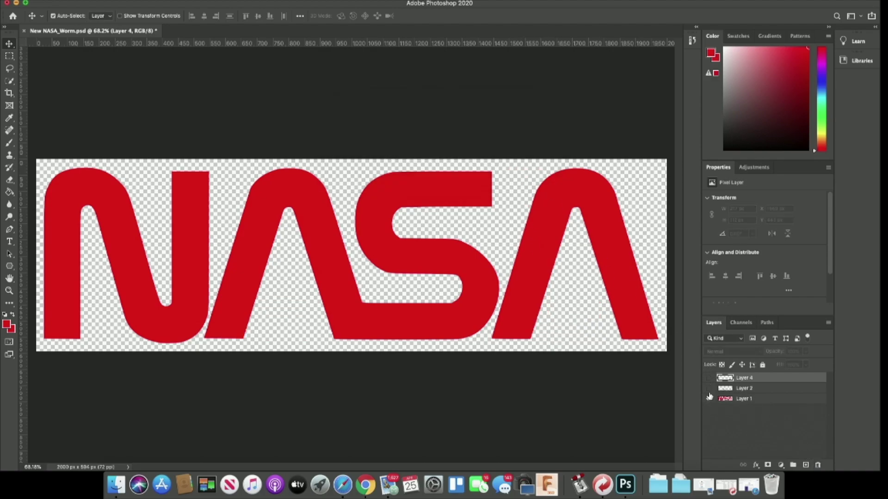
{"action": "left_click", "coordinate": [709, 378]}
{"action": "left_click", "coordinate": [709, 388]}
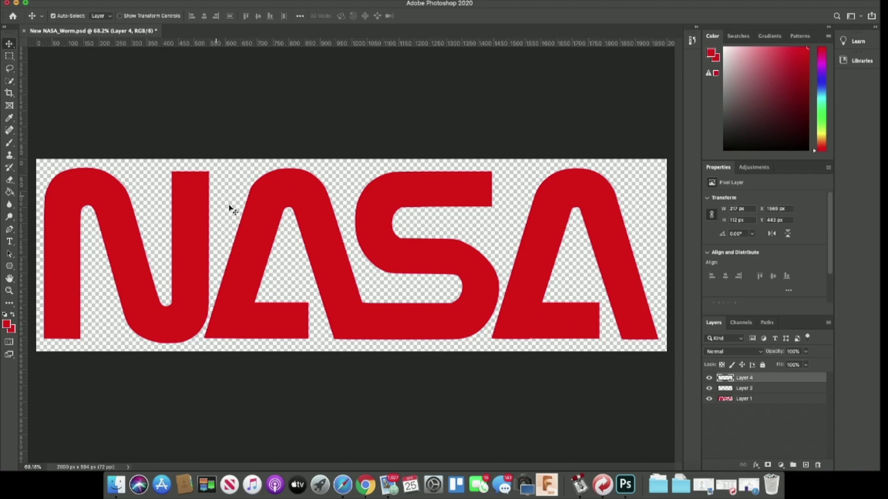
Reposition the first A's red foot bar slightly further right, fine-tuning it a few pixels back toward the left
{"action": "left_click_drag", "start_coordinate": [299, 321], "coordinate": [295, 320]}
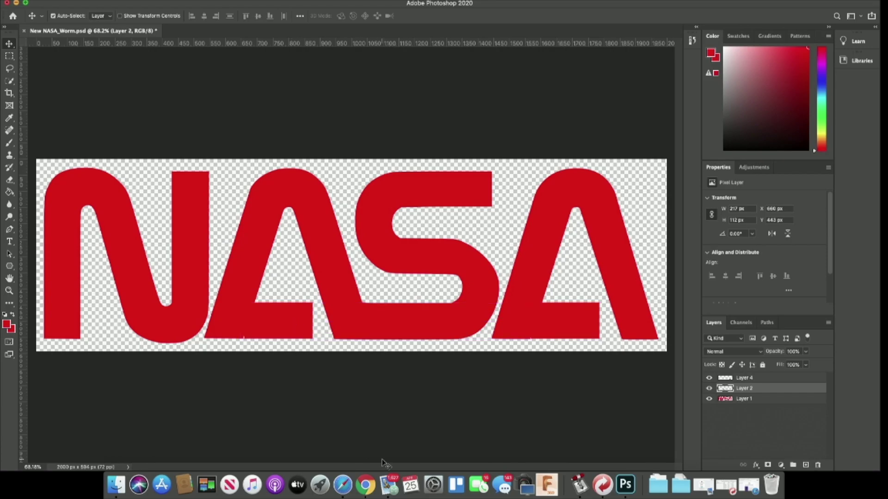
{"action": "key", "text": "Left"}
{"action": "key", "text": "Left"}
{"action": "key", "text": "Left"}
{"action": "key", "text": "Left"}
Nudge the last A's red foot bar a few pixels to the left and deselect it
{"action": "left_click", "coordinate": [571, 330]}
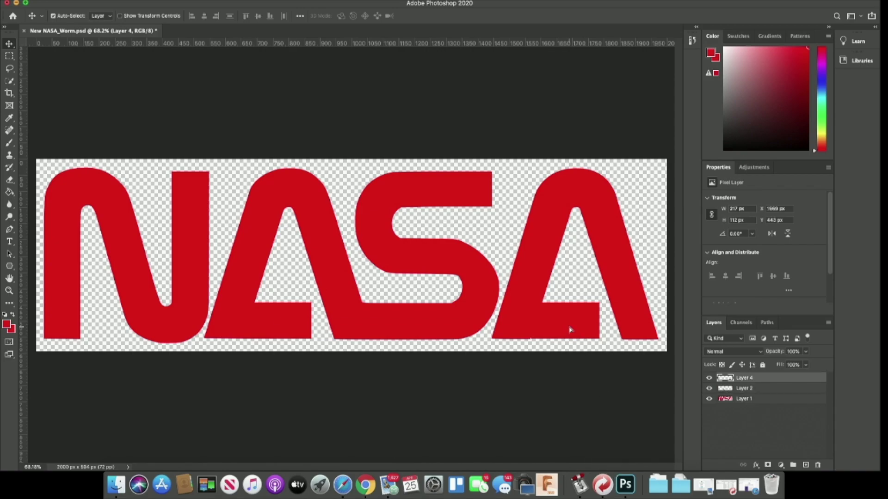
{"action": "key", "text": "Left"}
{"action": "key", "text": "Left"}
{"action": "key", "text": "Left"}
{"action": "key", "text": "Left"}
{"action": "left_click", "coordinate": [553, 391]}
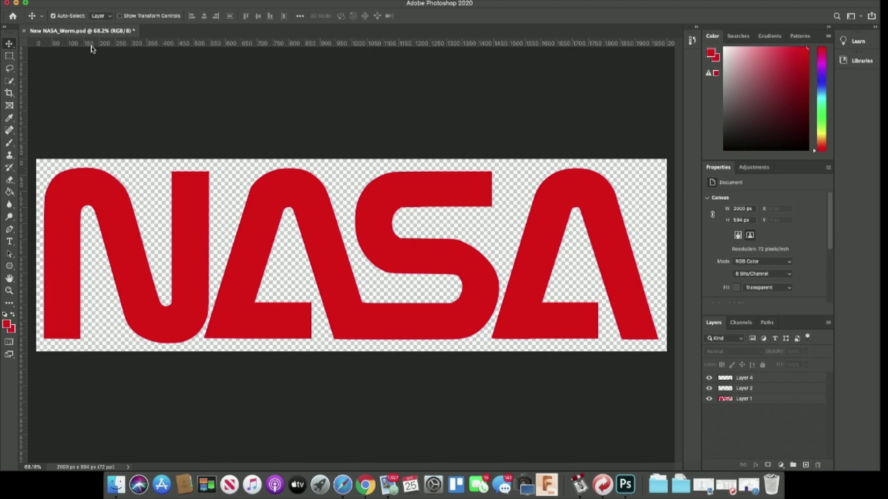
Save a PNG copy as New NASA_Worm.png in the Final nasa worm folder, using the large file size option
{"action": "left_click", "coordinate": [74, 4]}
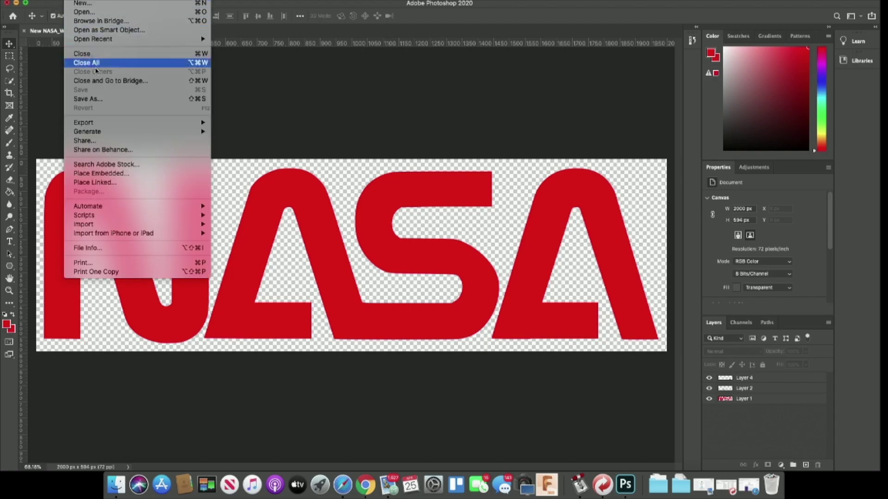
{"action": "left_click", "coordinate": [103, 98]}
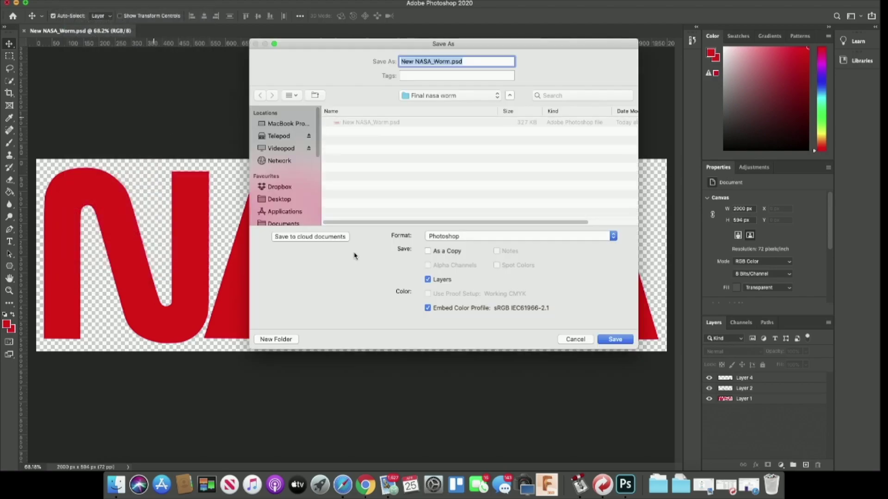
{"action": "left_click", "coordinate": [448, 237]}
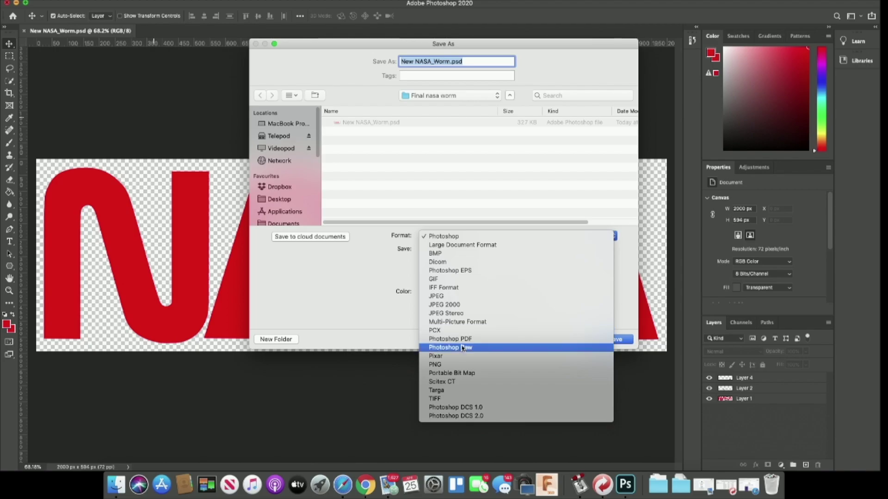
{"action": "left_click", "coordinate": [462, 365]}
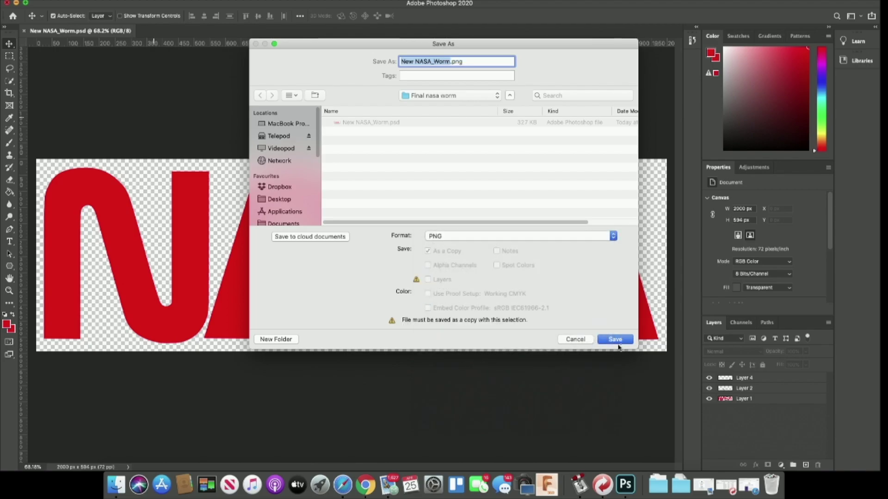
{"action": "left_click", "coordinate": [615, 339]}
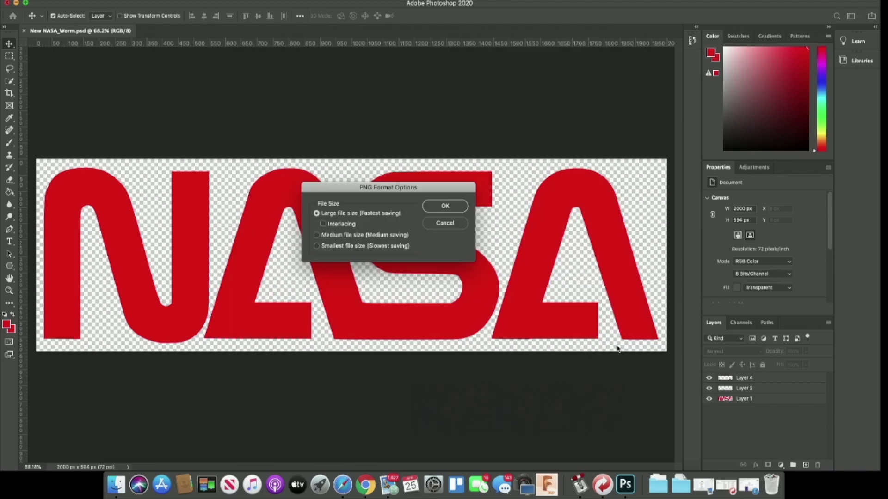
{"action": "left_click", "coordinate": [459, 208]}
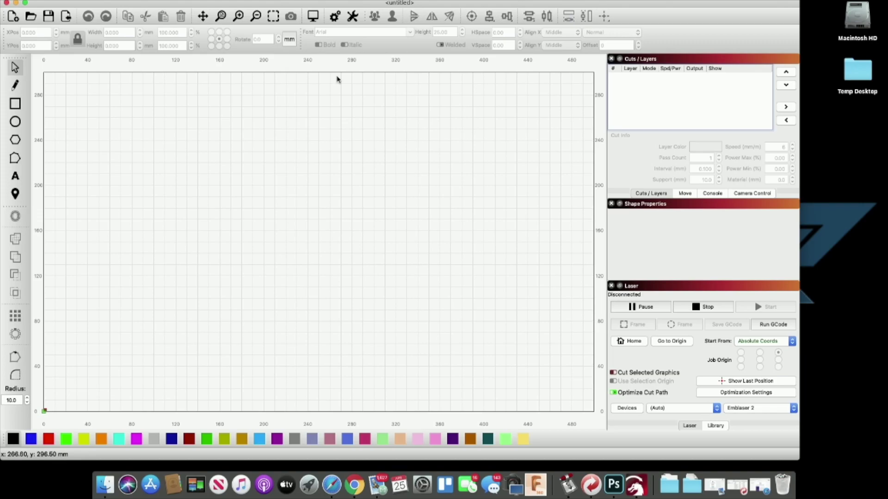
In LightBurn, import New NASA_Worm.png from the Final nasa worm folder inside New Nasa Worm on the Desktop
{"action": "left_click", "coordinate": [70, 1]}
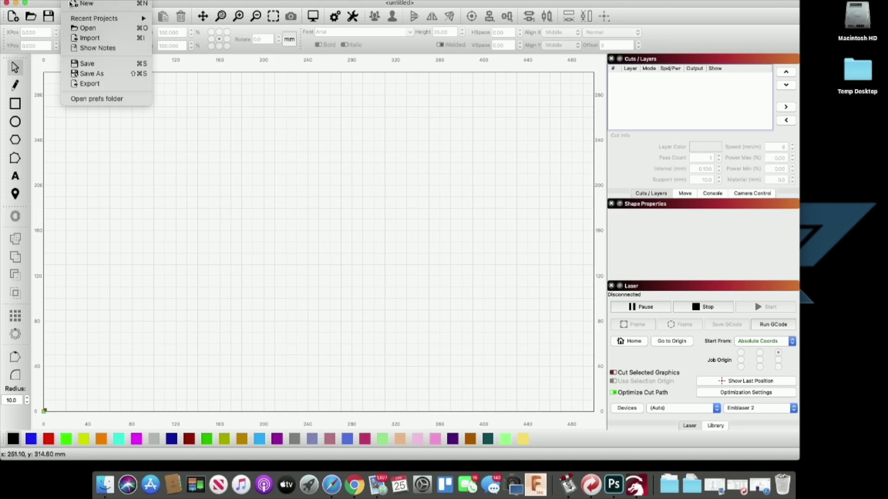
{"action": "left_click", "coordinate": [94, 49]}
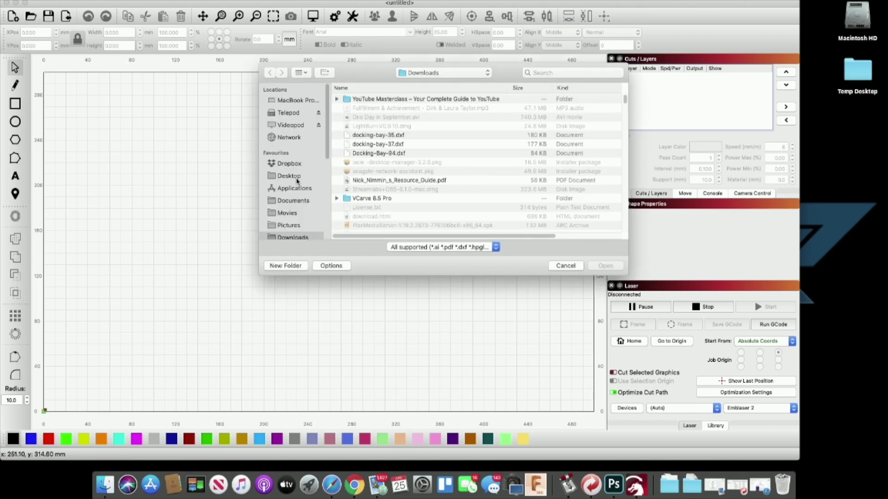
{"action": "left_click", "coordinate": [298, 179]}
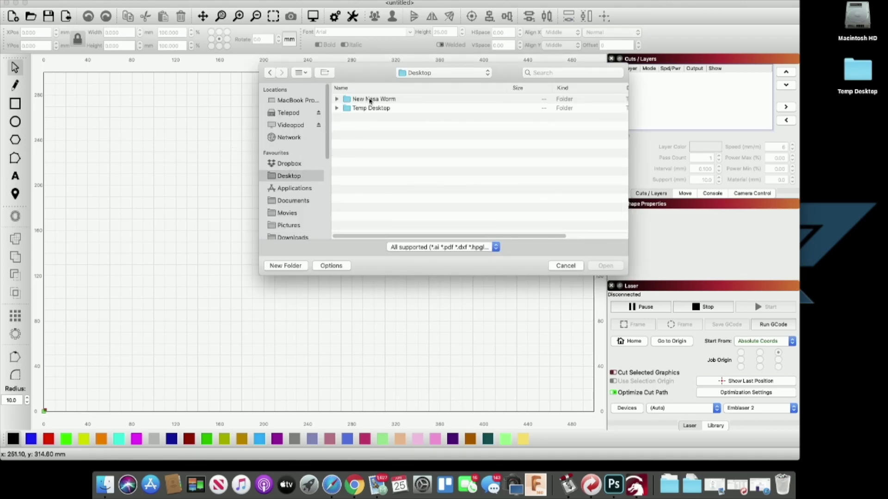
{"action": "double_click", "coordinate": [370, 101]}
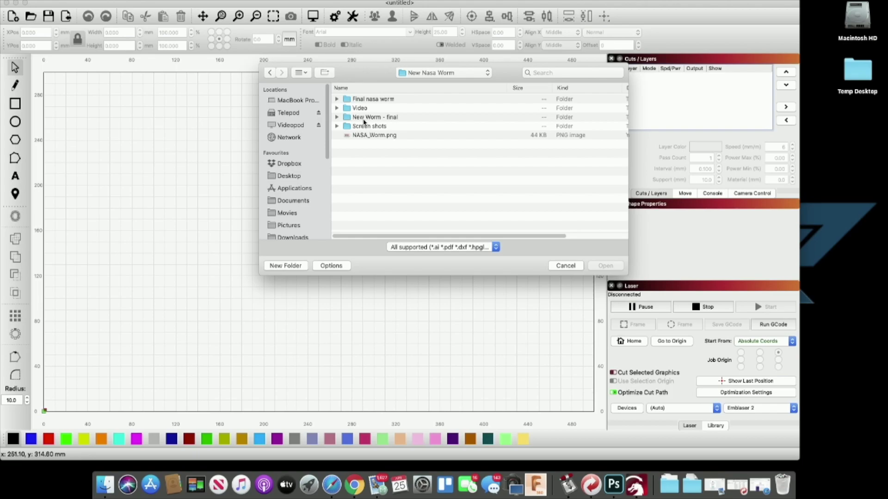
{"action": "double_click", "coordinate": [365, 100]}
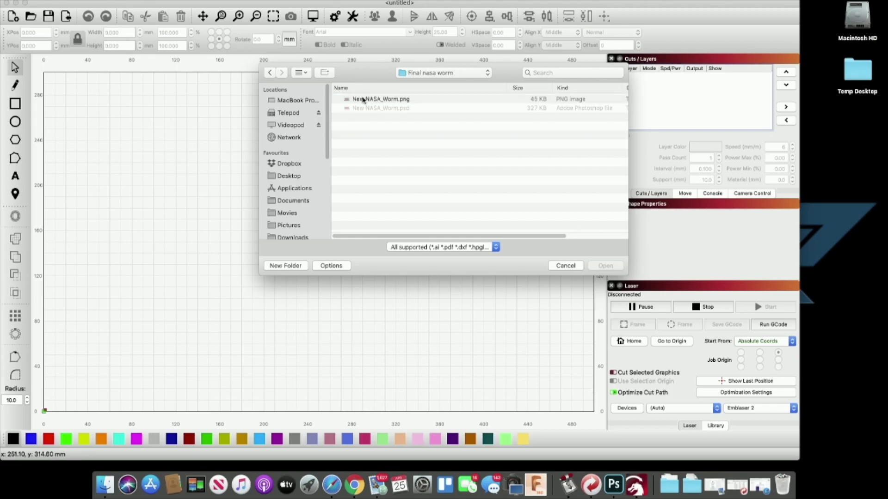
{"action": "double_click", "coordinate": [380, 99]}
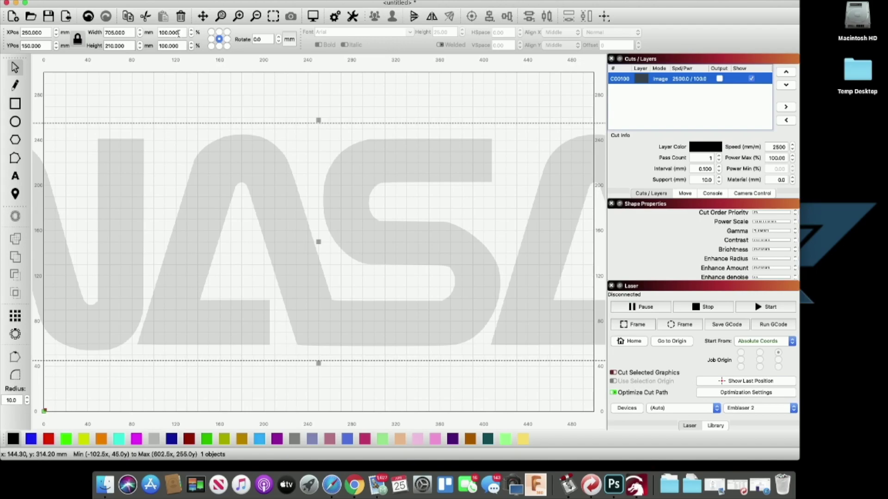
Scale the imported NASA logo image to 50% with its proportions locked
{"action": "double_click", "coordinate": [172, 33]}
{"action": "type", "text": "5"}
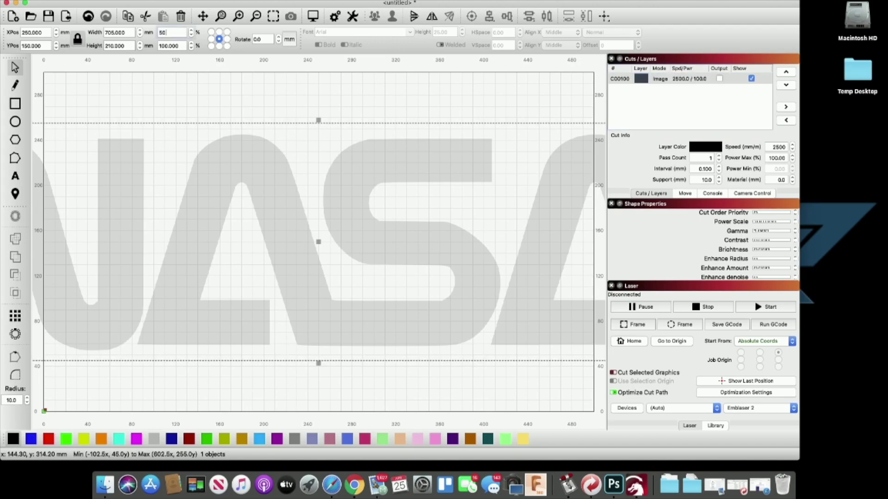
{"action": "type", "text": "0"}
{"action": "key", "text": "Return"}
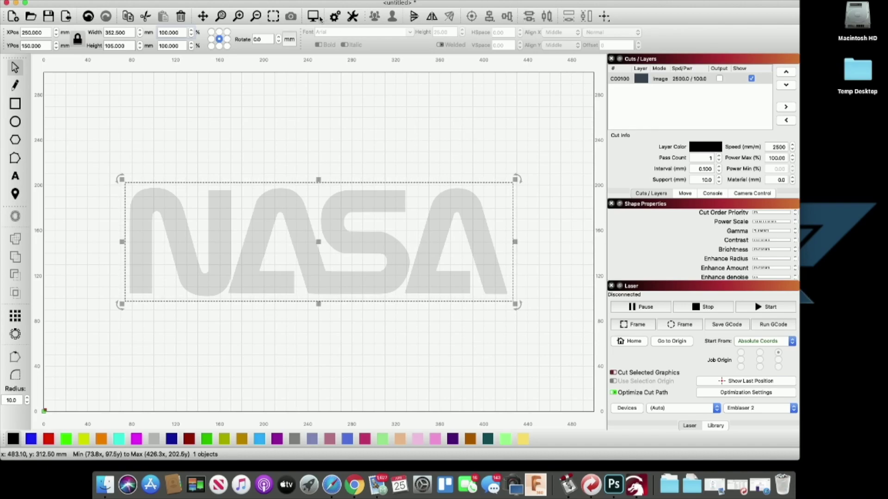
Turn on output for the C00100 image layer and keep the layer shown on the workspace
{"action": "left_click", "coordinate": [313, 16]}
{"action": "left_click", "coordinate": [463, 234]}
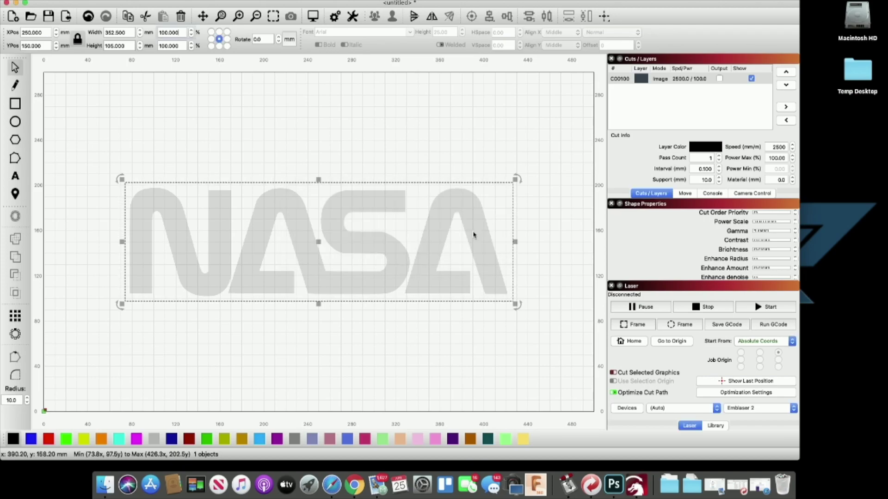
{"action": "left_click", "coordinate": [720, 78]}
{"action": "left_click", "coordinate": [752, 78]}
{"action": "left_click", "coordinate": [751, 78]}
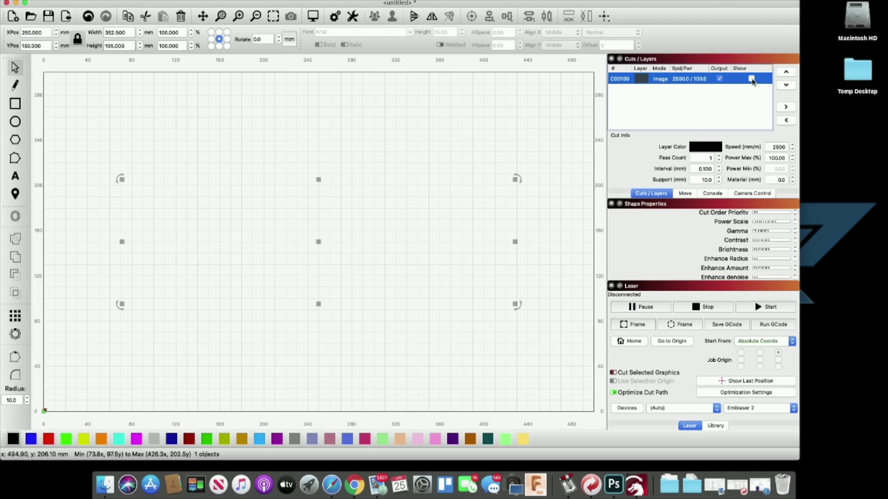
Preview the logo's laser engraving path, playing it at x 40 speed and scrubbing through to the end
{"action": "left_click", "coordinate": [313, 16]}
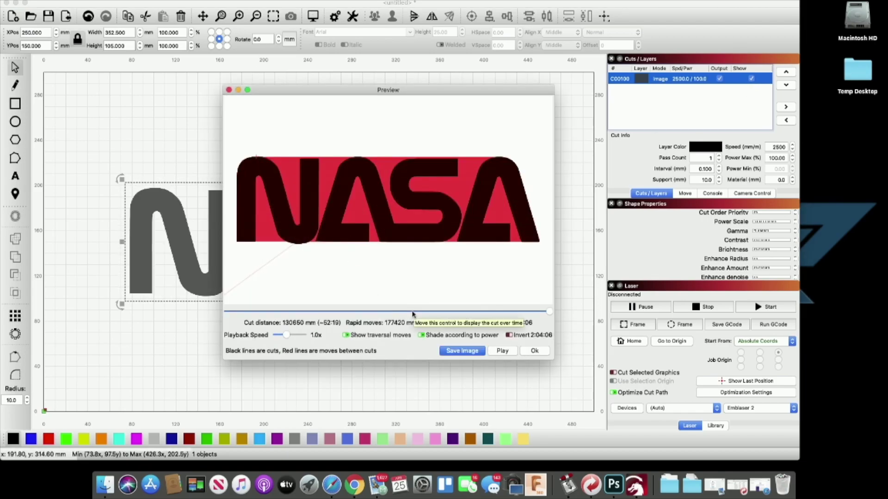
{"action": "left_click", "coordinate": [501, 353]}
{"action": "left_click_drag", "start_coordinate": [287, 335], "coordinate": [309, 338]}
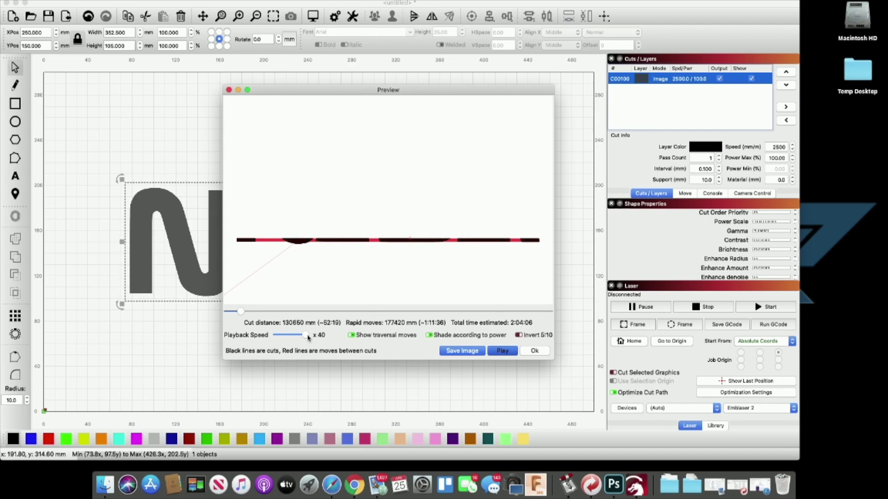
{"action": "left_click_drag", "start_coordinate": [301, 311], "coordinate": [429, 311]}
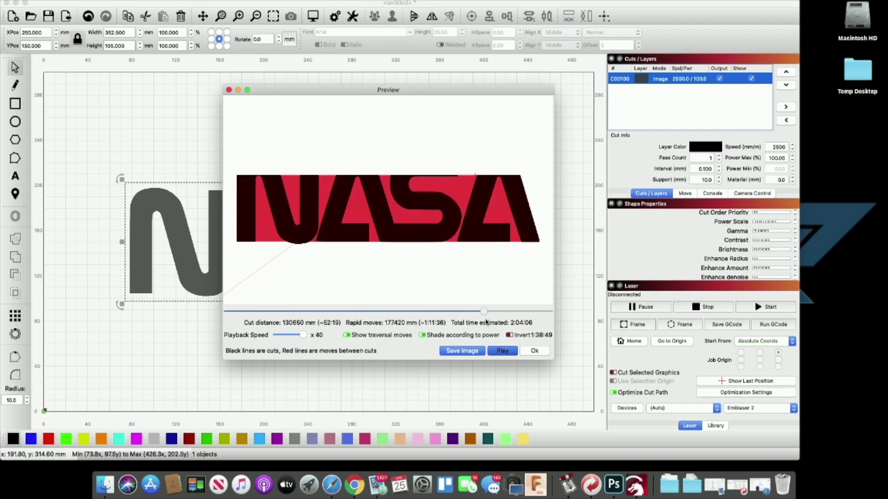
{"action": "left_click", "coordinate": [500, 351]}
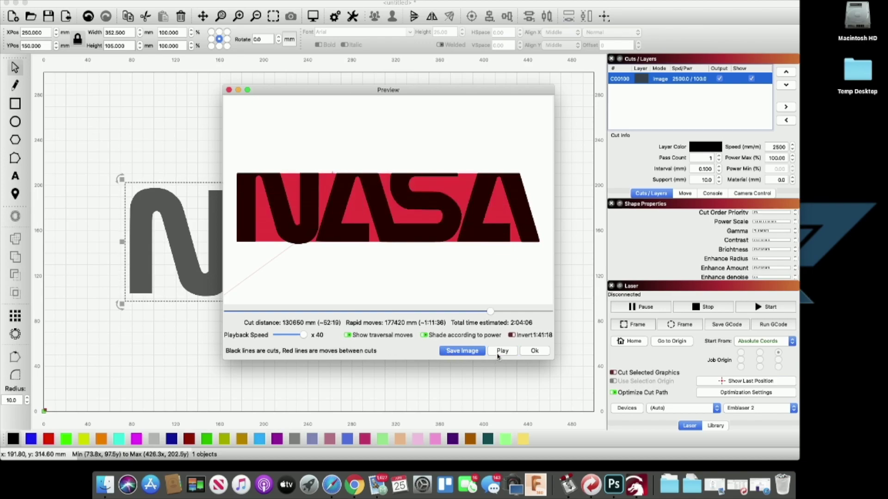
{"action": "left_click_drag", "start_coordinate": [492, 310], "coordinate": [550, 312]}
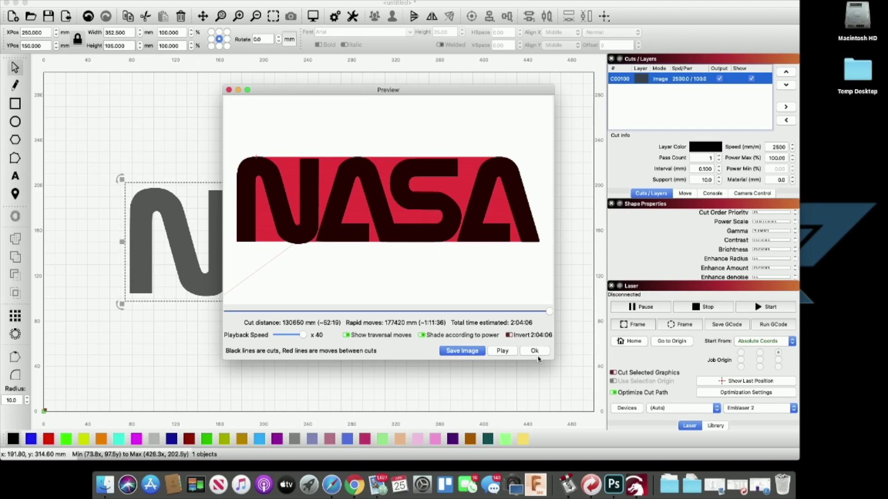
{"action": "left_click", "coordinate": [536, 353]}
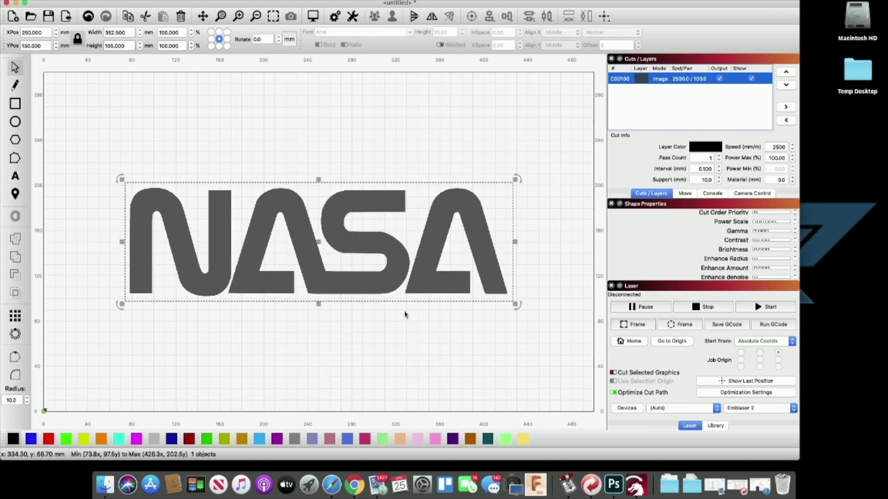
Trace the NASA logo image into vector outlines with Cutoff 0, Threshold 128 and Smoothness 1.000
{"action": "left_click", "coordinate": [389, 260]}
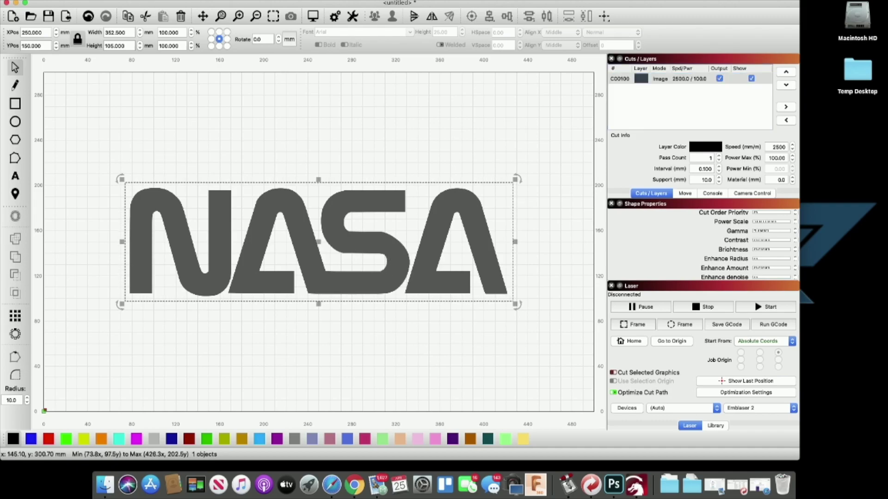
{"action": "left_click", "coordinate": [126, 129]}
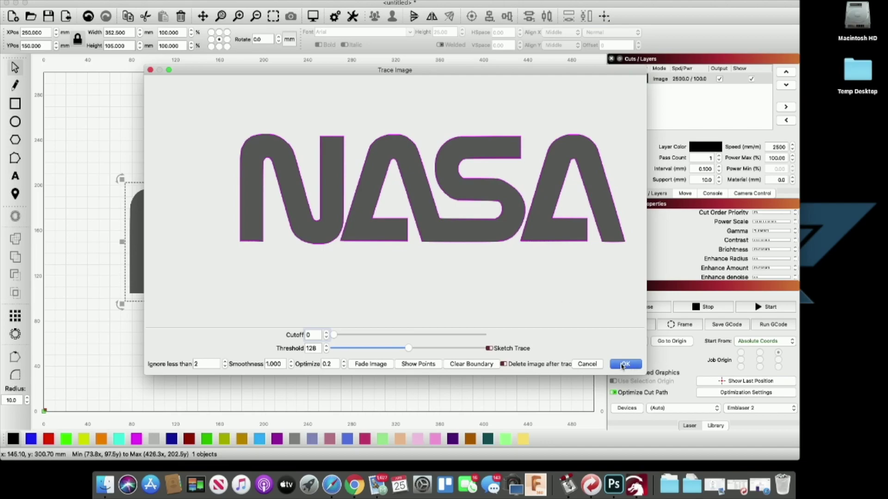
{"action": "left_click", "coordinate": [624, 365]}
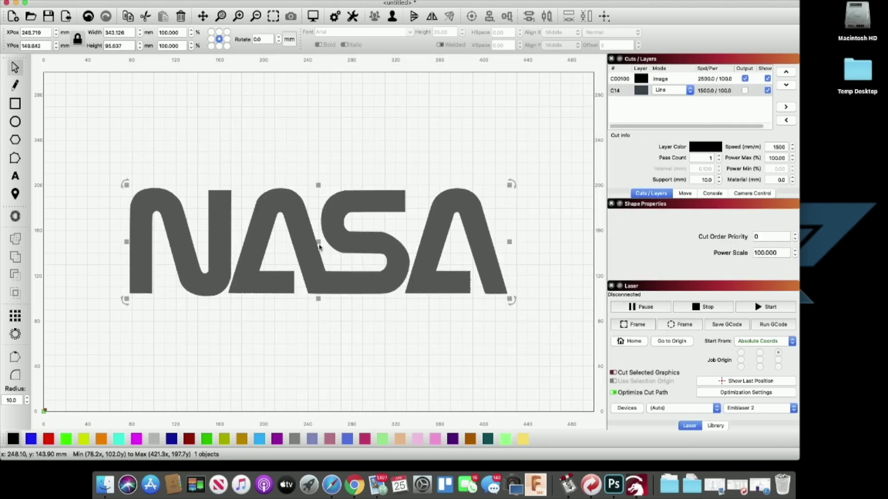
Move the traced outline off the image to about X 304.4 mm, Y 235.1 mm, and delete the original logo image
{"action": "mouse_move", "coordinate": [318, 249]}
{"action": "left_mouse_down"}
{"action": "mouse_move", "coordinate": [578, 139]}
{"action": "mouse_move", "coordinate": [378, 148]}
{"action": "left_mouse_up"}
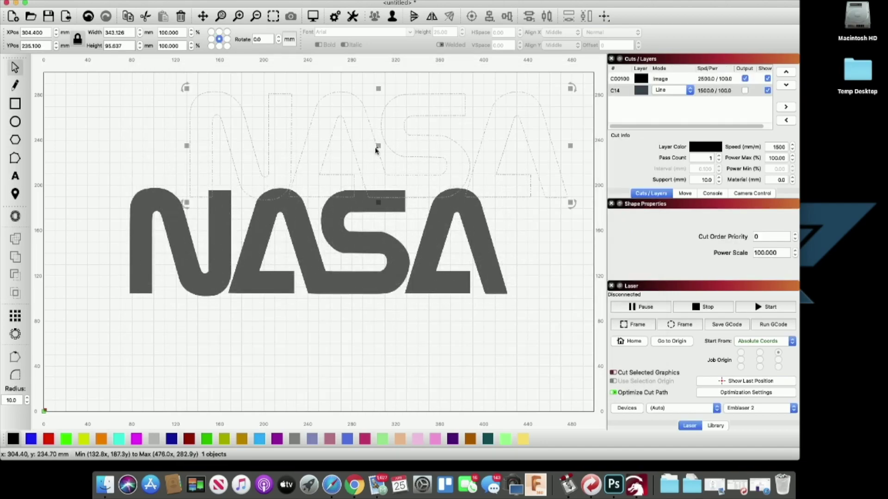
{"action": "left_click", "coordinate": [378, 246]}
{"action": "key", "text": "Delete"}
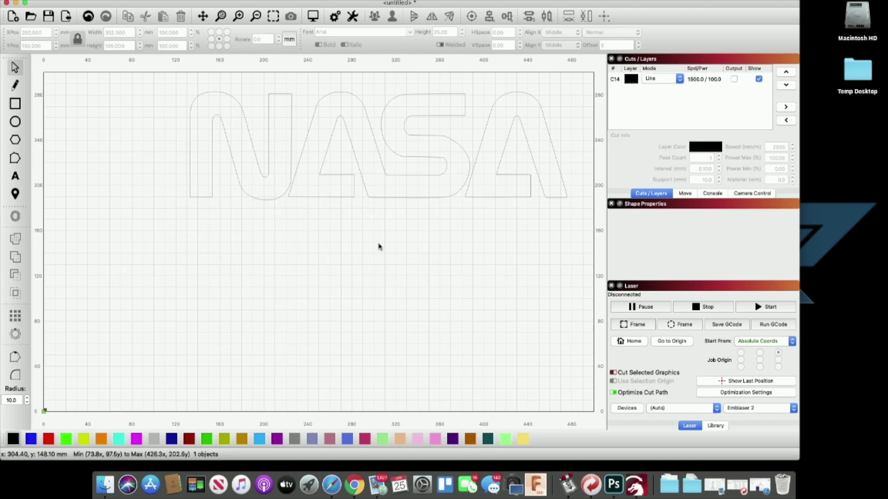
Move the traced NASA outline to about X 184.2 mm, Y 59.4 mm and turn on output for its C14 layer
{"action": "left_click", "coordinate": [387, 175]}
{"action": "left_click_drag", "start_coordinate": [378, 151], "coordinate": [246, 353]}
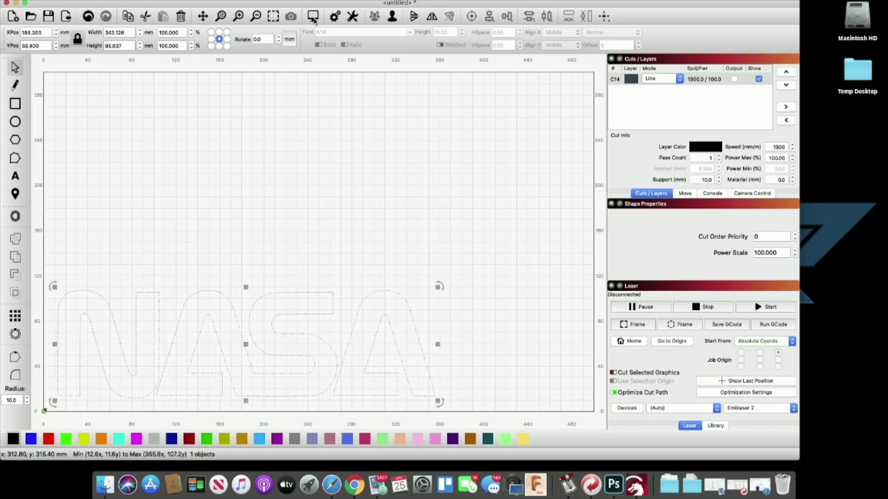
{"action": "left_click", "coordinate": [313, 17]}
{"action": "left_click", "coordinate": [462, 234]}
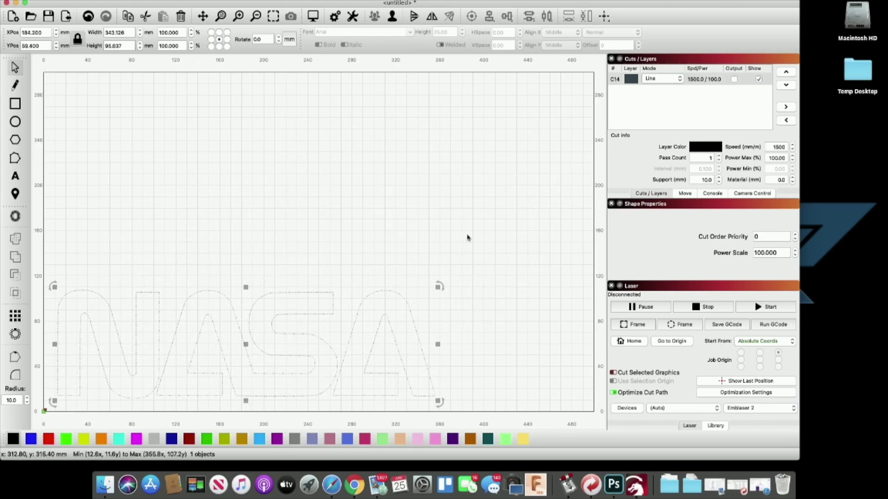
{"action": "left_click", "coordinate": [734, 80]}
{"action": "left_click", "coordinate": [734, 79]}
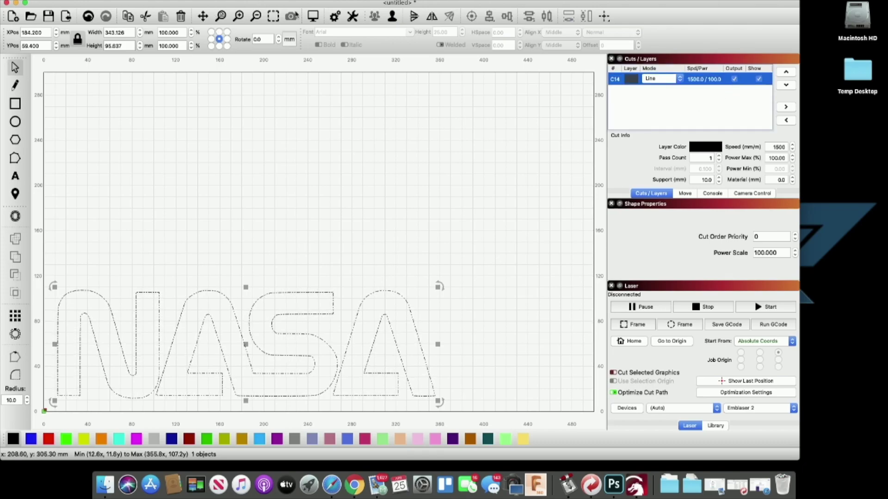
Preview the outline's cut path, playing it at x 40 speed and scrubbing through to the end
{"action": "left_click", "coordinate": [313, 18]}
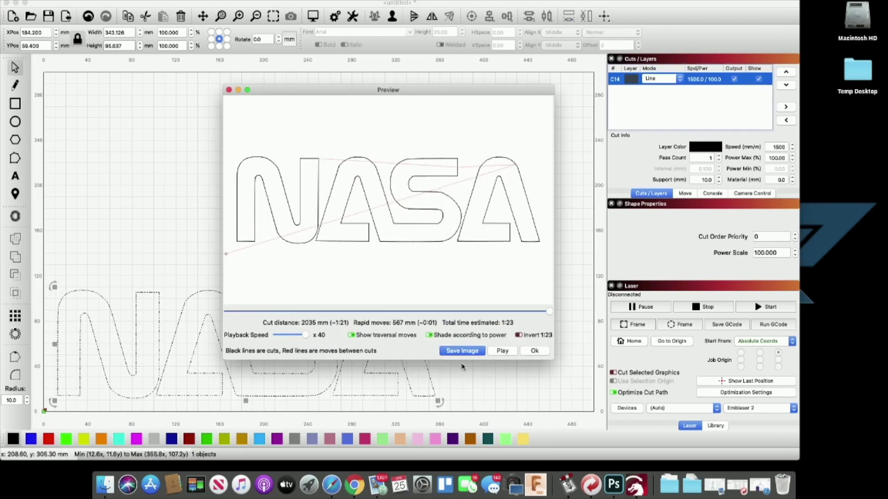
{"action": "left_click", "coordinate": [502, 352]}
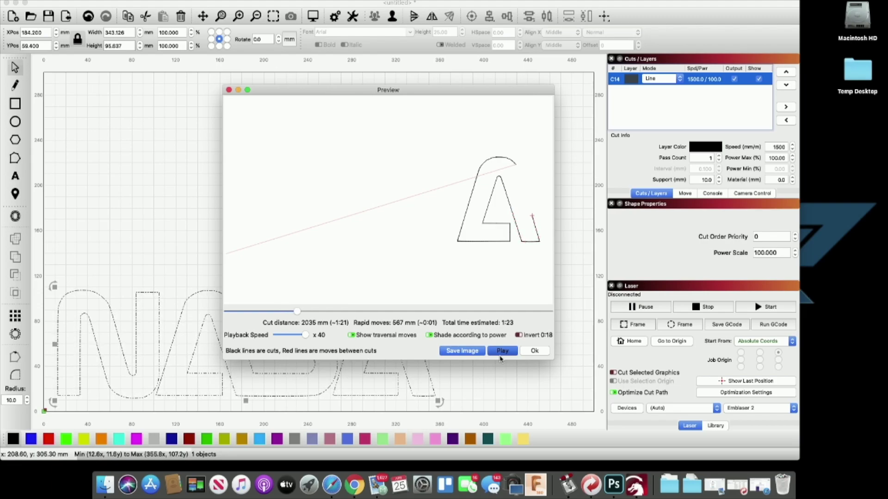
{"action": "left_click", "coordinate": [502, 353]}
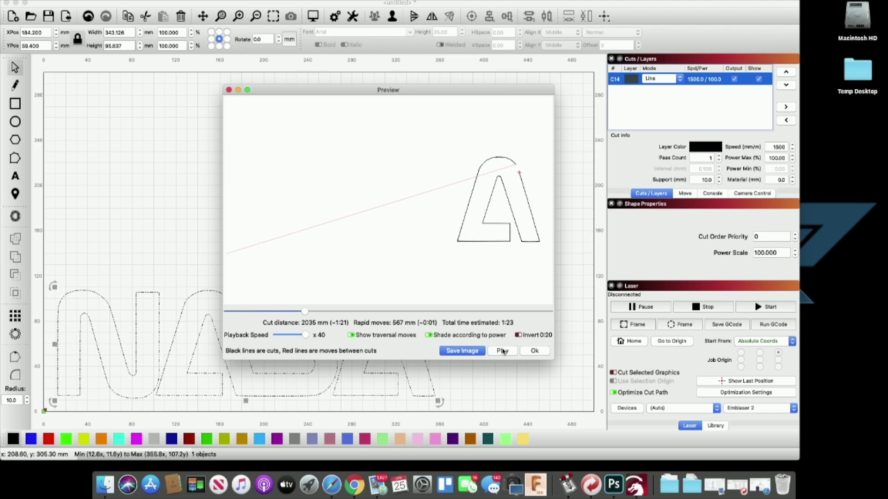
{"action": "left_click_drag", "start_coordinate": [307, 314], "coordinate": [551, 332]}
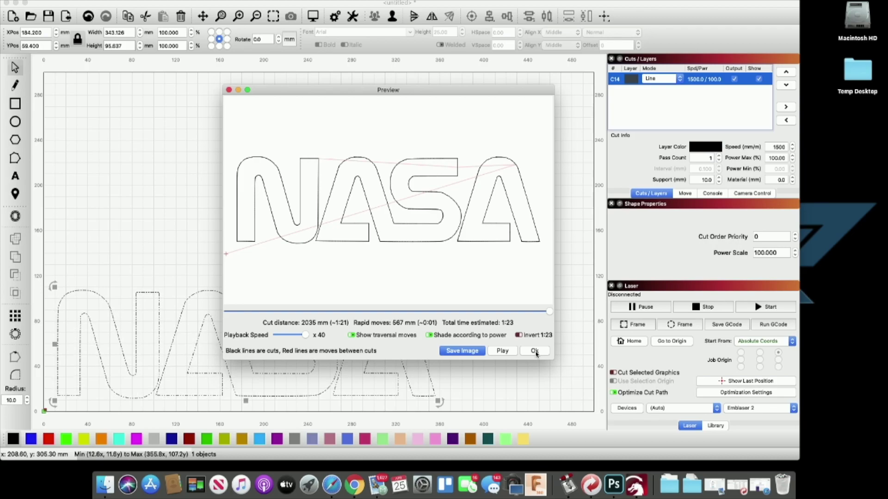
{"action": "left_click", "coordinate": [534, 352]}
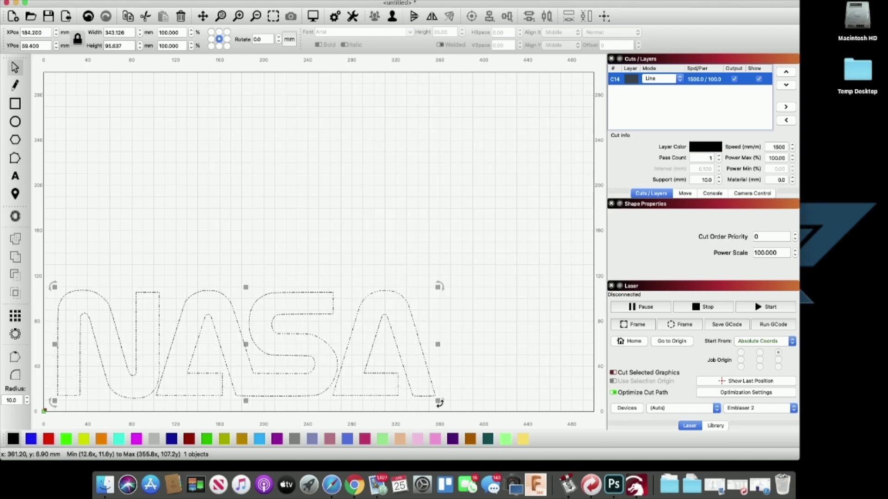
Scale the NASA outline down proportionally to about 138.4 mm wide and 38.6 mm high, and deselect it
{"action": "left_click_drag", "start_coordinate": [438, 402], "coordinate": [212, 337]}
{"action": "left_click", "coordinate": [331, 385]}
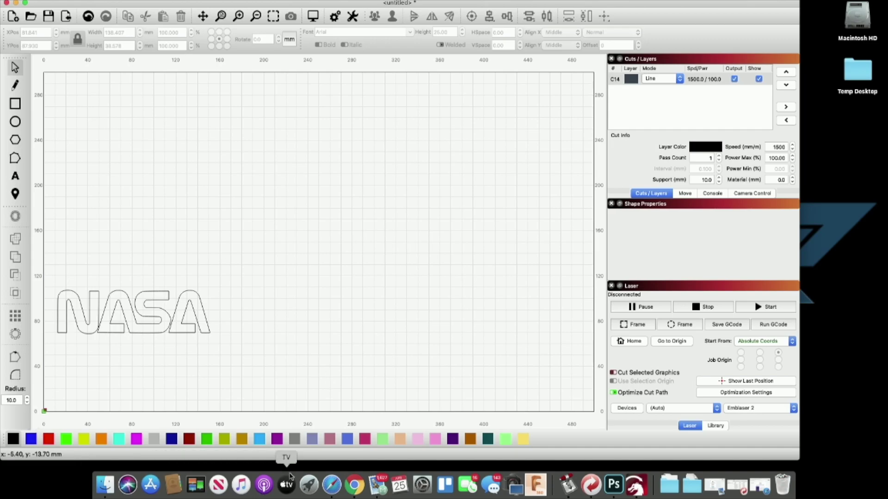
Switch to Chrome and search Google for what 12 x 9 inches is in mm
{"action": "left_click", "coordinate": [354, 486]}
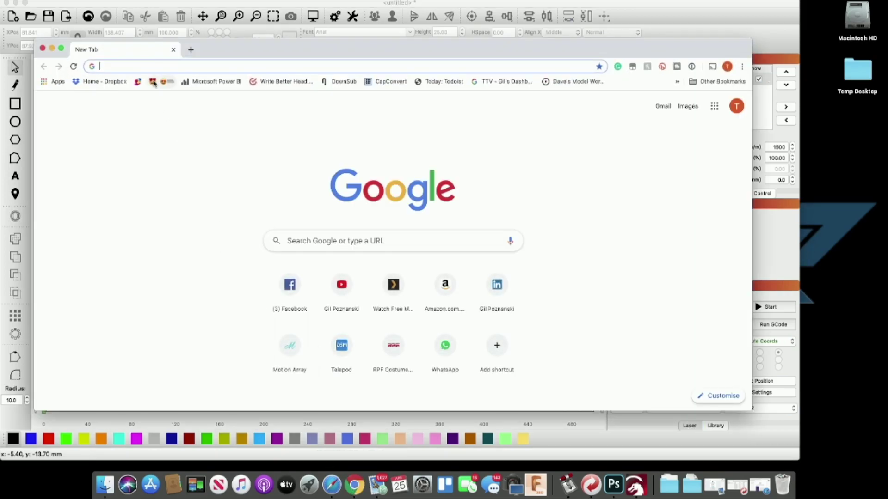
{"action": "type", "text": "tw"}
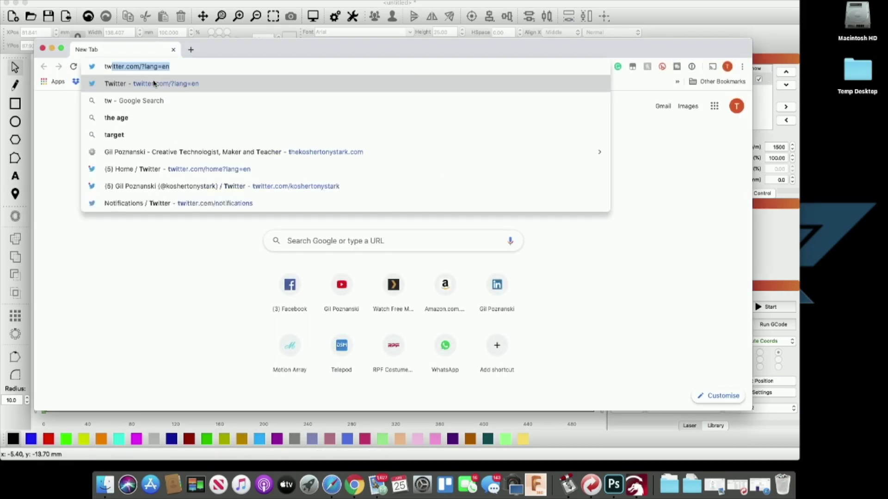
{"action": "type", "text": "hat is 12"}
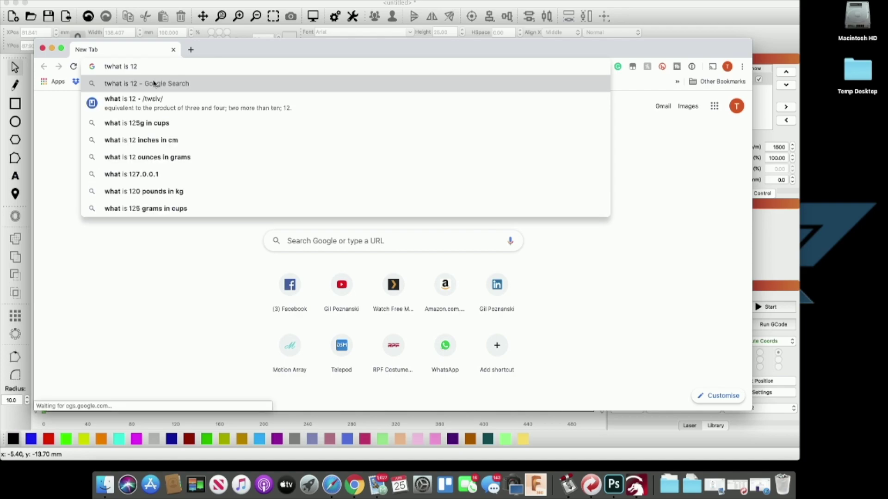
{"action": "type", "text": " x 9 in"}
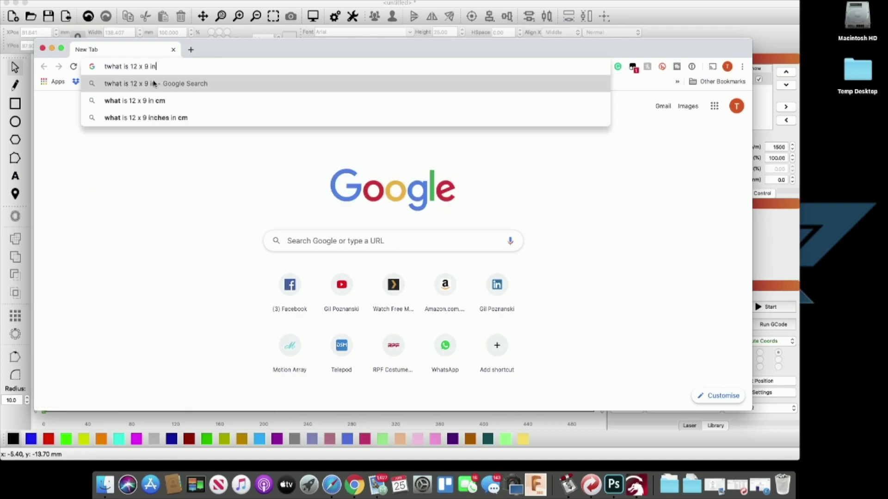
{"action": "type", "text": "ches in mm"}
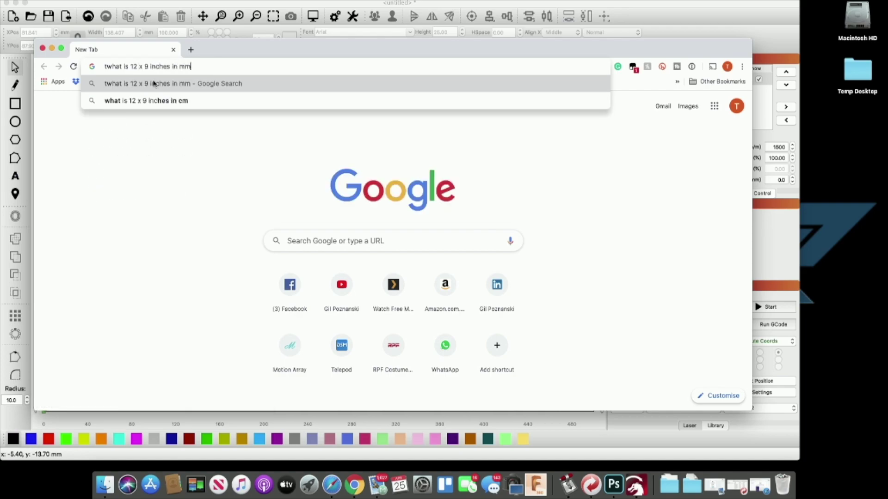
{"action": "key", "text": "Return"}
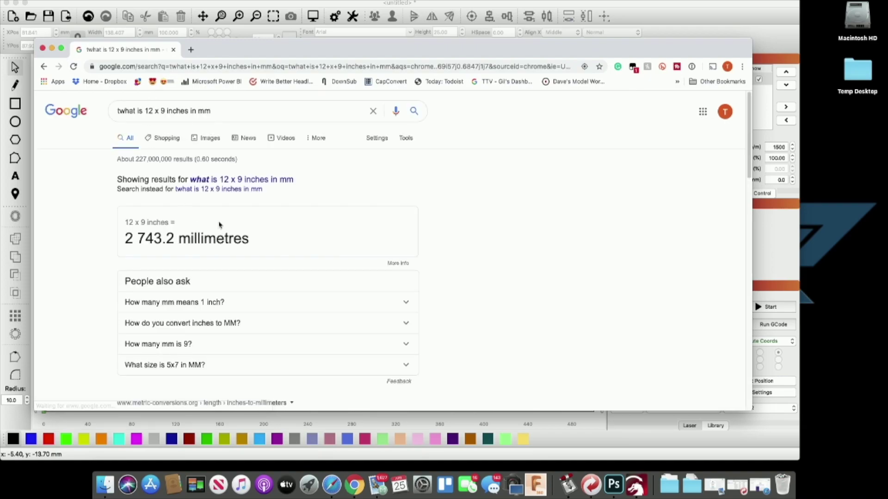
Open the inchesmm.com 12 x 9 inches to mm page from the results and select the converted length
{"action": "scroll", "coordinate": [224, 238], "scroll_direction": "down", "scroll_amount": 3}
{"action": "scroll", "coordinate": [220, 242], "scroll_direction": "up", "scroll_amount": 1}
{"action": "scroll", "coordinate": [236, 296], "scroll_direction": "down", "scroll_amount": 3}
{"action": "left_click", "coordinate": [247, 338]}
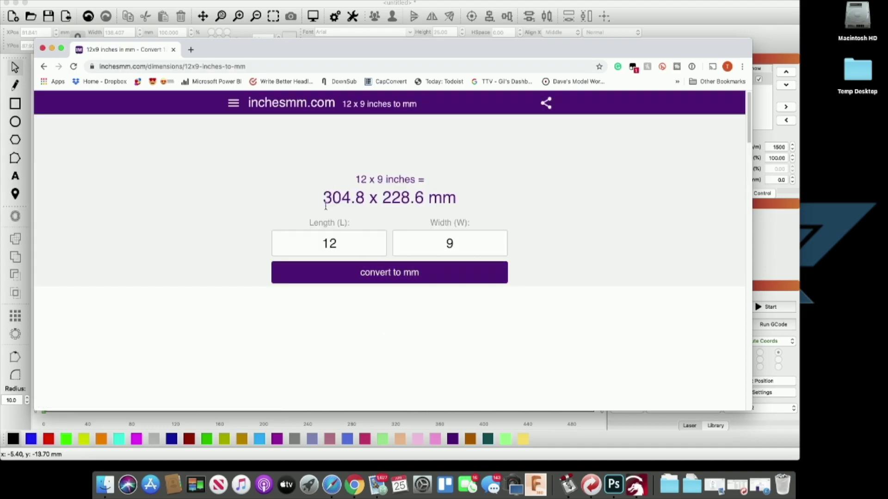
{"action": "left_click_drag", "start_coordinate": [363, 201], "coordinate": [319, 202]}
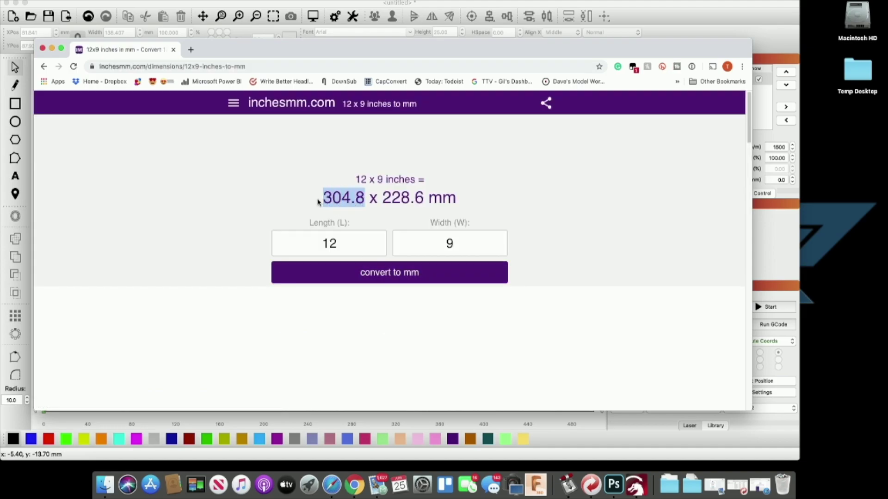
{"action": "left_click_drag", "start_coordinate": [225, 40], "coordinate": [256, 88]}
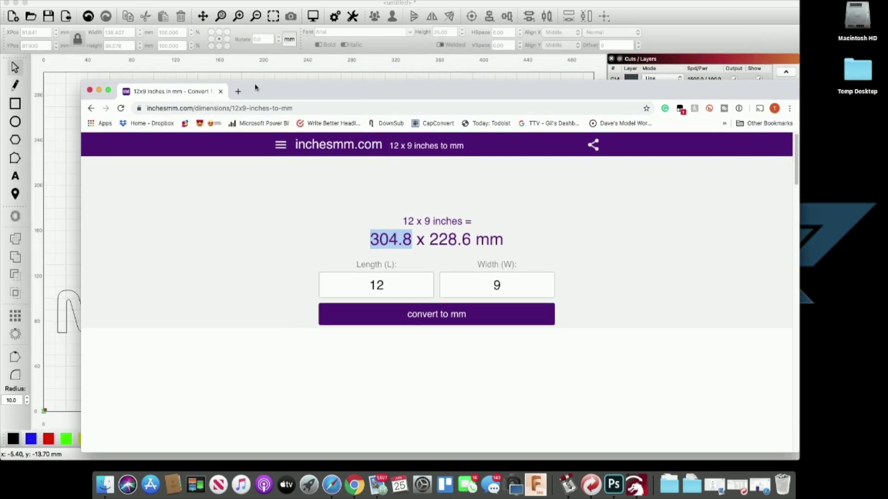
Return to LightBurn, draw a rectangle about 69.4 x 55.9 mm above the logo and assign it to the blue C01 layer
{"action": "left_click", "coordinate": [119, 37]}
{"action": "left_click", "coordinate": [15, 104]}
{"action": "left_click_drag", "start_coordinate": [65, 94], "coordinate": [142, 157]}
{"action": "left_click", "coordinate": [32, 437]}
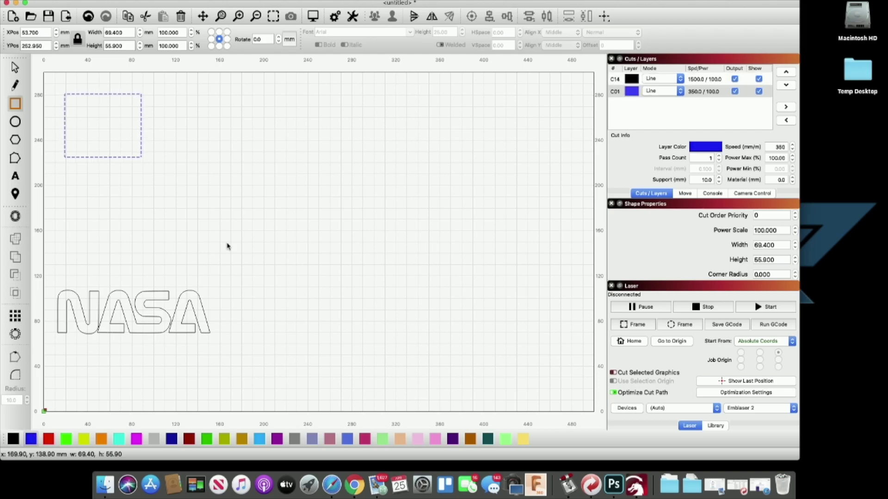
Set the blue rectangle's width to 304.8 mm and its height to 228.6 mm
{"action": "double_click", "coordinate": [113, 32]}
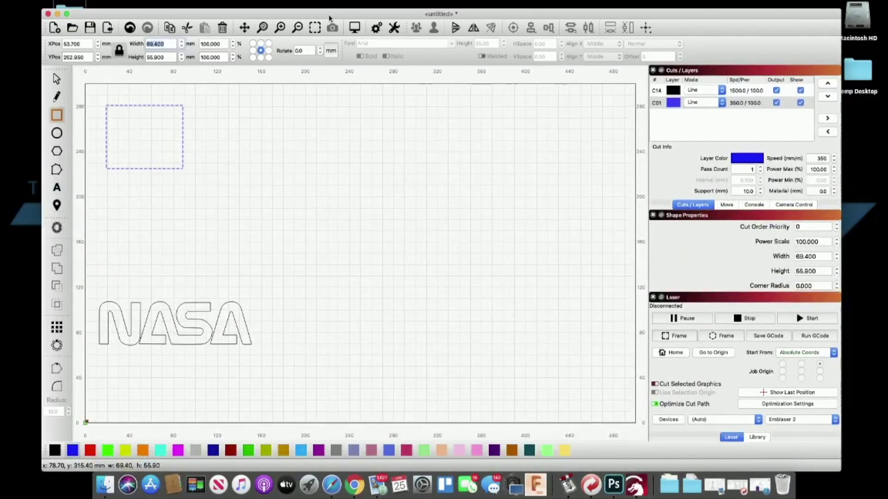
{"action": "type", "text": "304.8"}
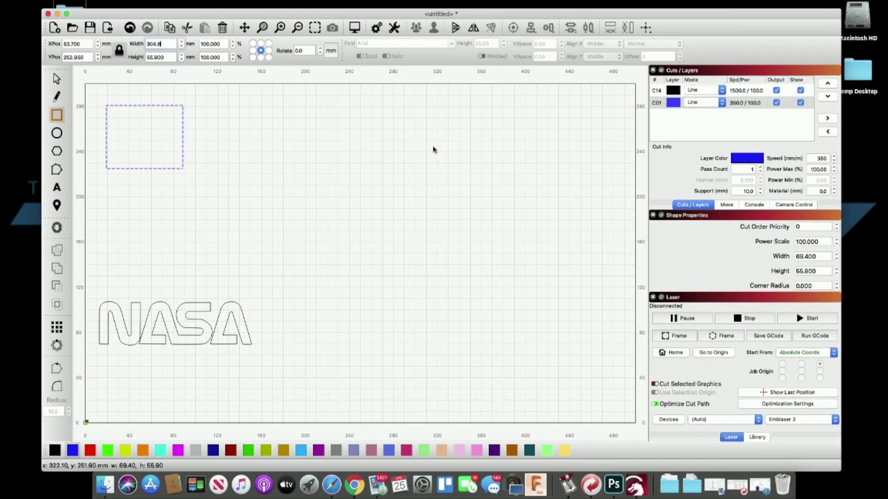
{"action": "left_click_drag", "start_coordinate": [374, 14], "coordinate": [307, 6]}
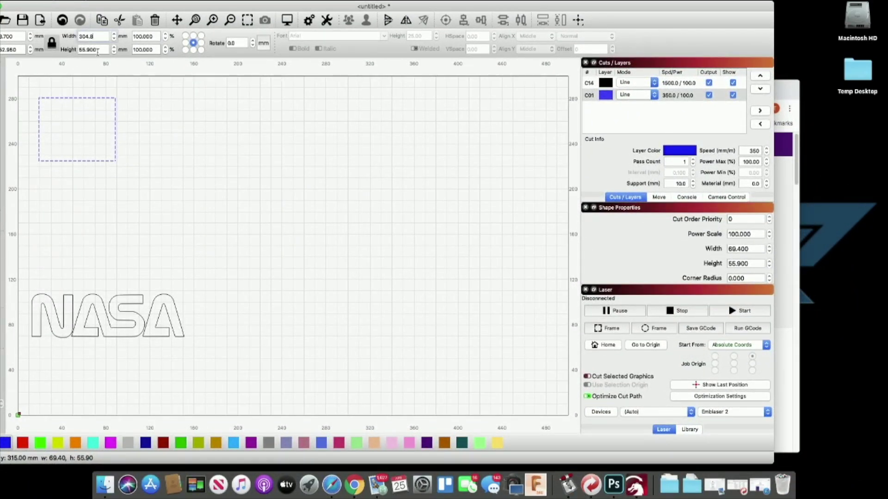
{"action": "right_click", "coordinate": [97, 49]}
{"action": "left_click", "coordinate": [114, 125]}
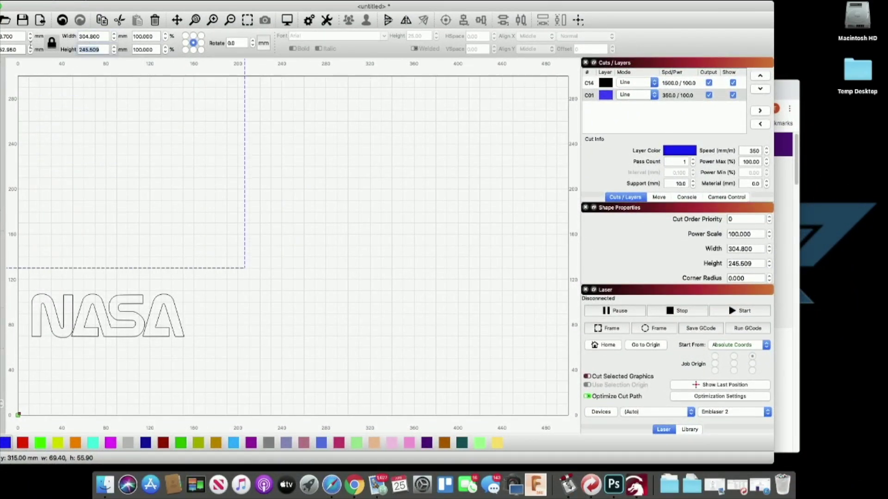
{"action": "type", "text": "228.6"}
{"action": "key", "text": "Return"}
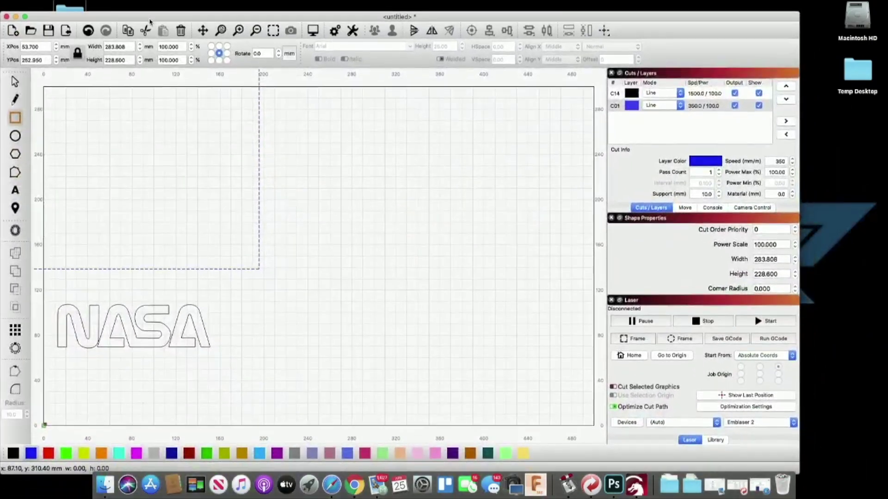
Set the blue rectangle's width to 304.8 mm again with the aspect ratio unlocked
{"action": "left_click_drag", "start_coordinate": [129, 20], "coordinate": [109, 41]}
{"action": "double_click", "coordinate": [112, 75]}
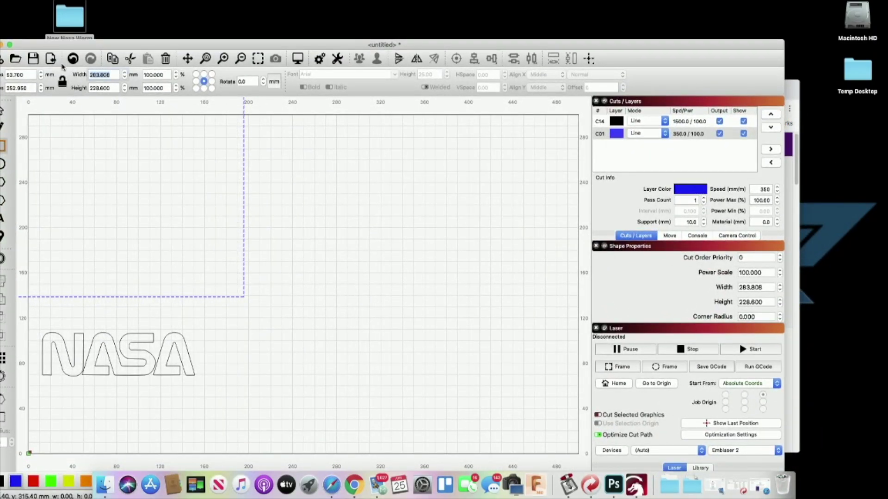
{"action": "type", "text": "304.8"}
{"action": "key", "text": "Return"}
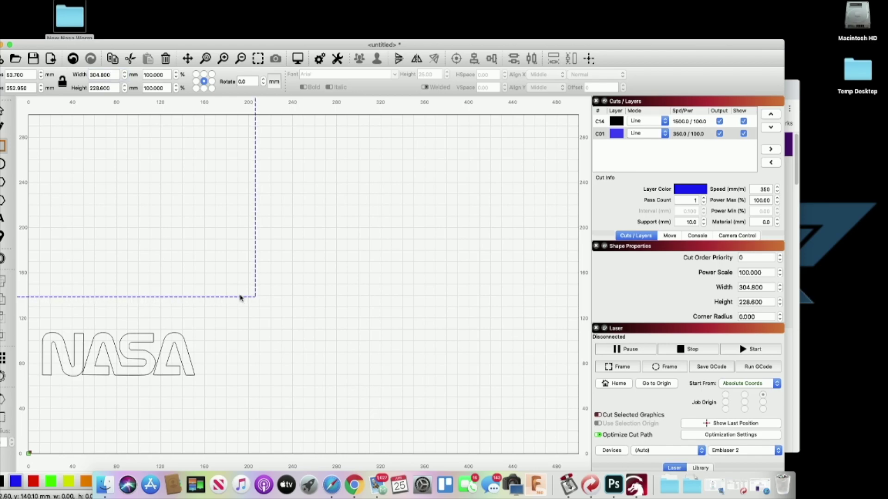
Lock the aspect ratio again and move the blue rectangle around the logo, to about X 155.6 mm, Y 117.4 mm
{"action": "left_click_drag", "start_coordinate": [254, 302], "coordinate": [250, 232]}
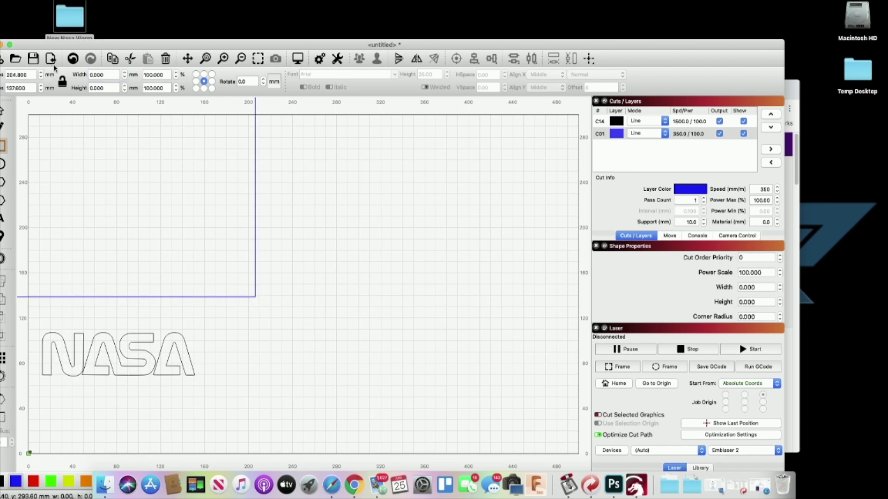
{"action": "double_click", "coordinate": [76, 45]}
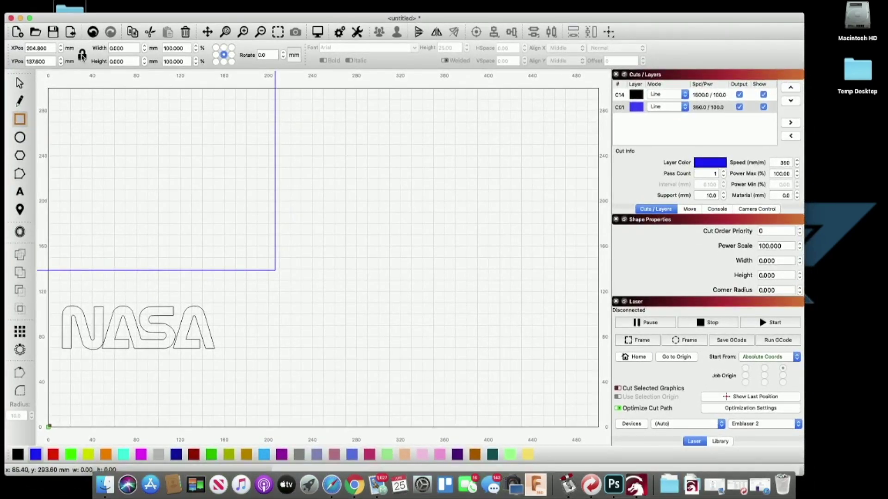
{"action": "left_click", "coordinate": [82, 55]}
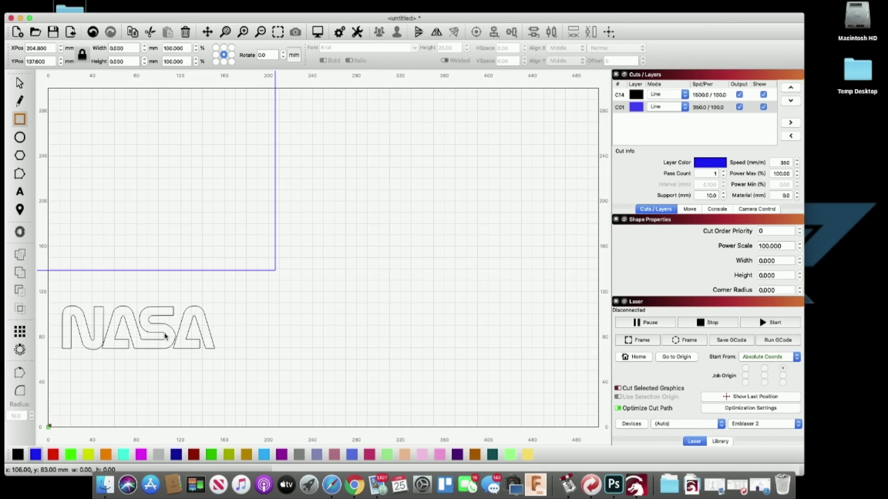
{"action": "left_click", "coordinate": [21, 84]}
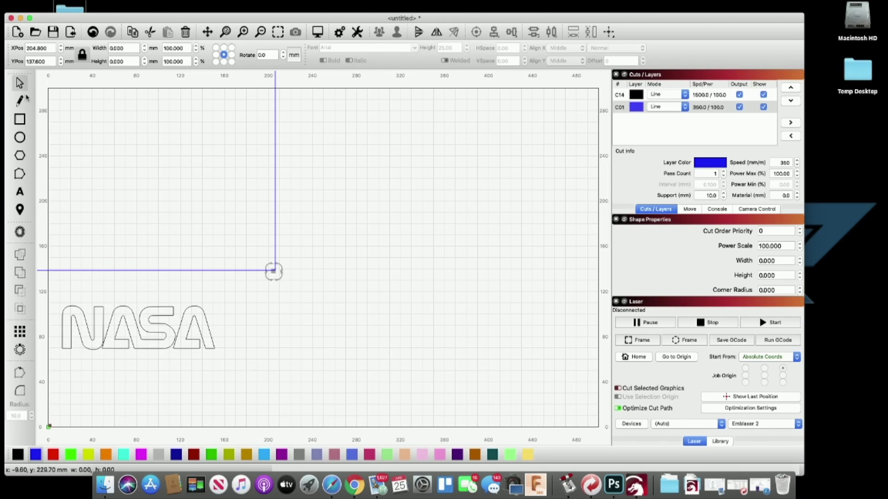
{"action": "left_click", "coordinate": [275, 230]}
{"action": "left_click_drag", "start_coordinate": [106, 141], "coordinate": [219, 294]}
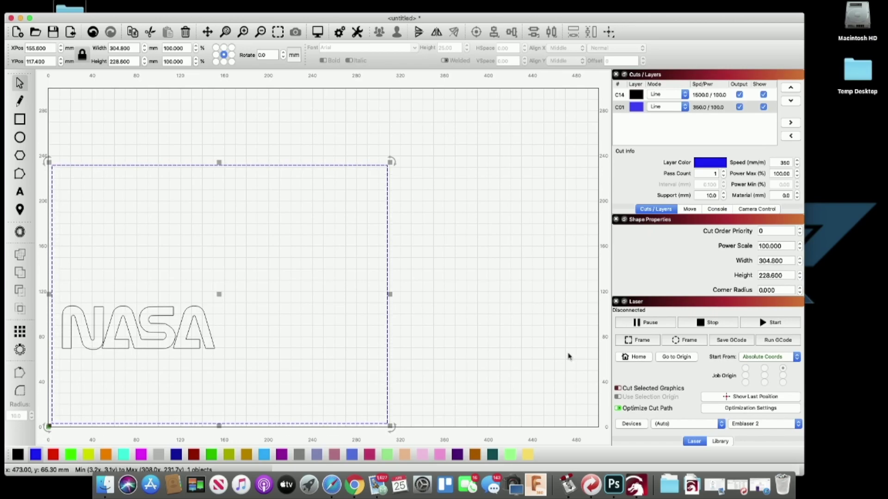
Enlarge the NASA outline proportionally to about 552 x 154 mm and move it to about X 288.5 mm, Y 126.7 mm
{"action": "left_click", "coordinate": [173, 326]}
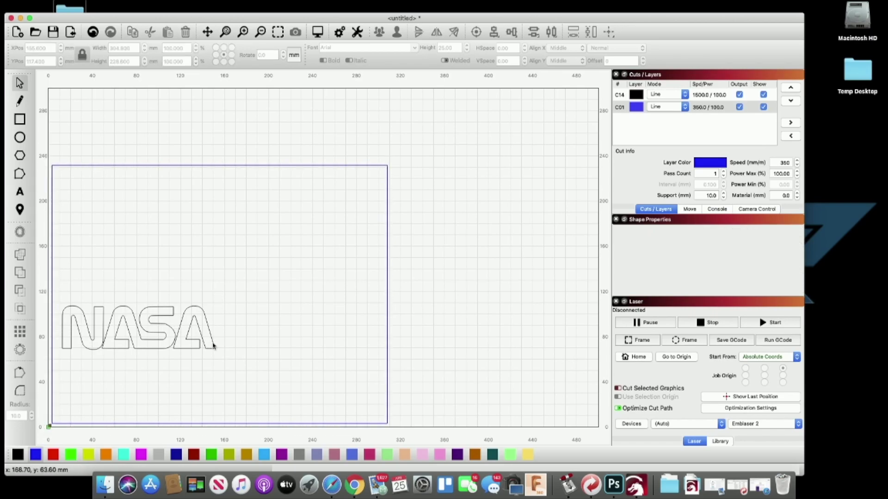
{"action": "left_click", "coordinate": [174, 342]}
{"action": "left_click_drag", "start_coordinate": [216, 303], "coordinate": [763, 258]}
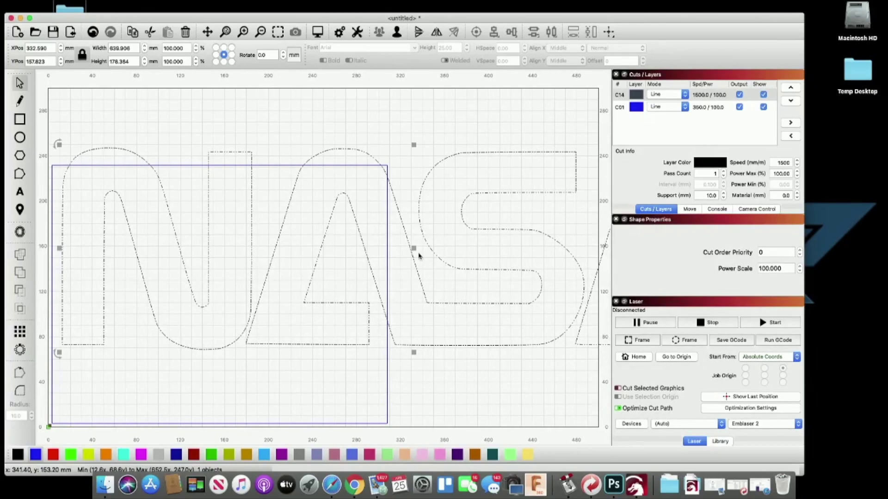
{"action": "left_click_drag", "start_coordinate": [59, 353], "coordinate": [218, 323]}
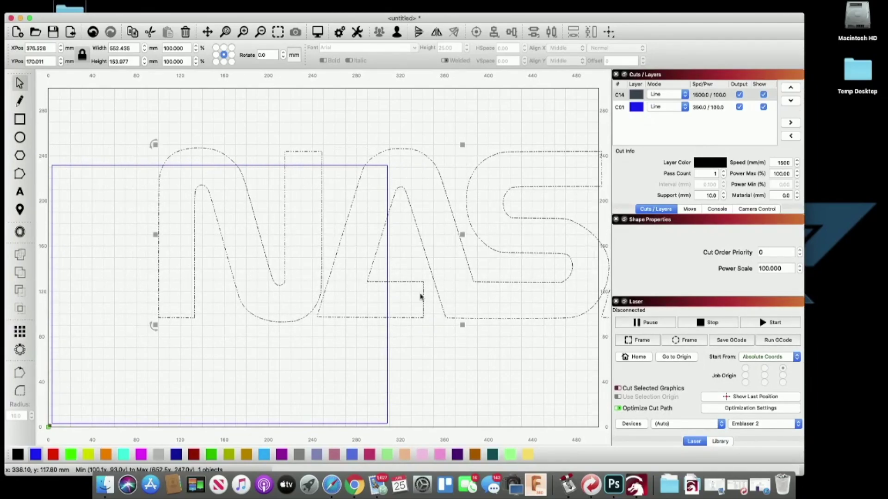
{"action": "left_click_drag", "start_coordinate": [462, 235], "coordinate": [366, 286]}
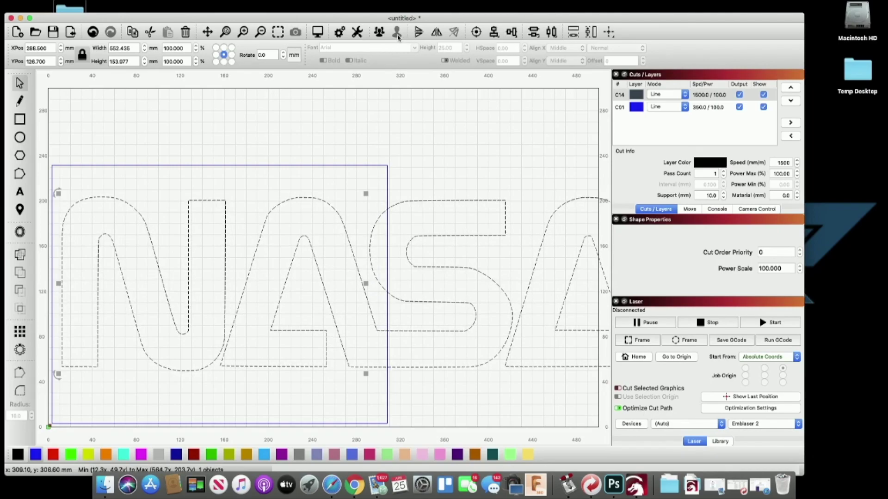
Ungroup the NASA outline and move the N out of the rectangle to about X 477.2 mm, Y 238.1 mm
{"action": "left_click", "coordinate": [487, 166]}
{"action": "left_click", "coordinate": [472, 237]}
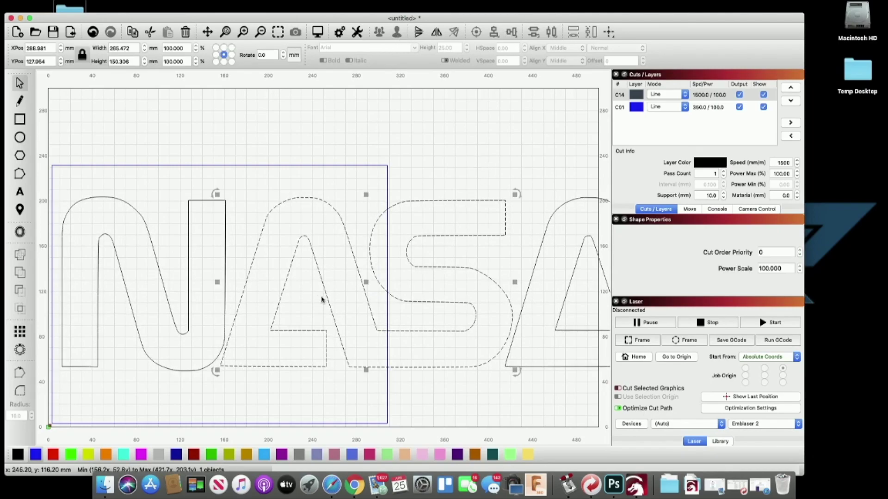
{"action": "left_click", "coordinate": [176, 304]}
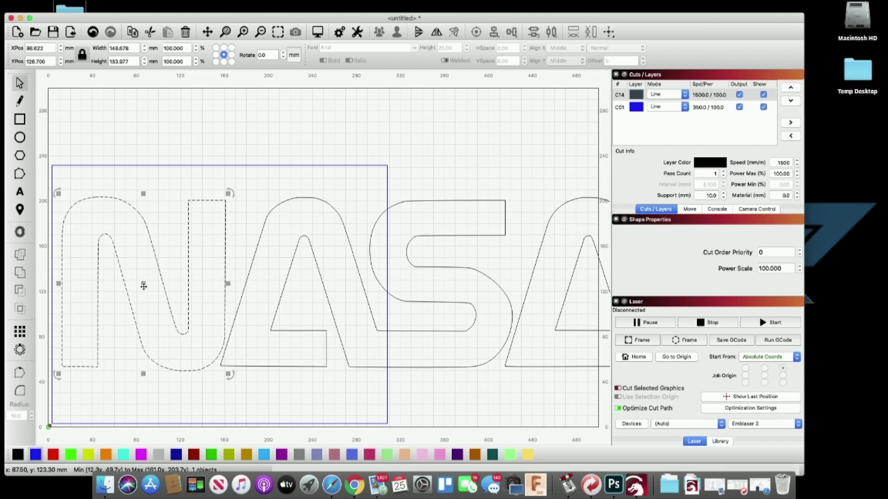
{"action": "left_click_drag", "start_coordinate": [146, 289], "coordinate": [574, 163]}
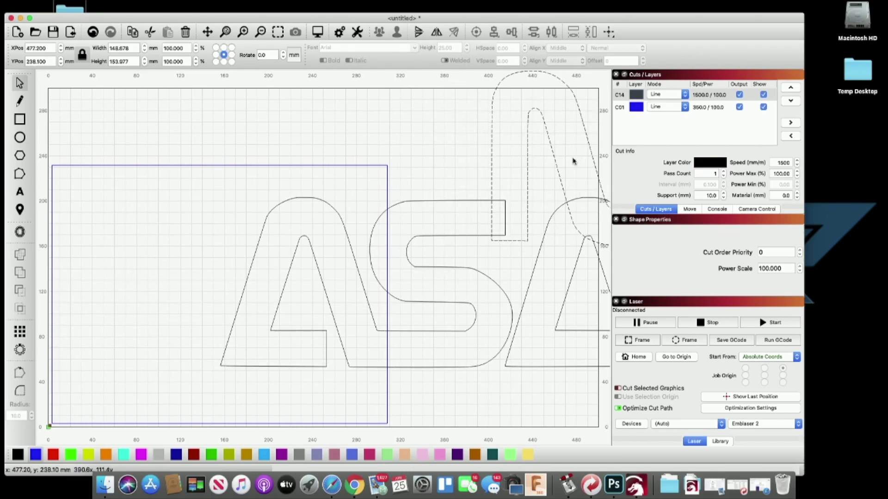
Enlarge the joined AS letters proportionally to about 299 x 169 mm and position them inside the blue rectangle at about X 154.2 mm, Y 89.1 mm
{"action": "left_click", "coordinate": [441, 303]}
{"action": "left_click_drag", "start_coordinate": [364, 292], "coordinate": [201, 340]}
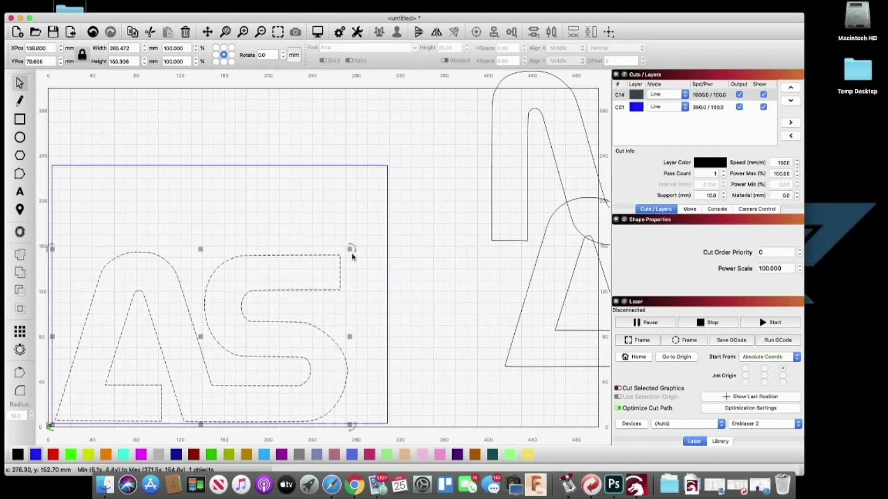
{"action": "left_click_drag", "start_coordinate": [350, 248], "coordinate": [378, 228]}
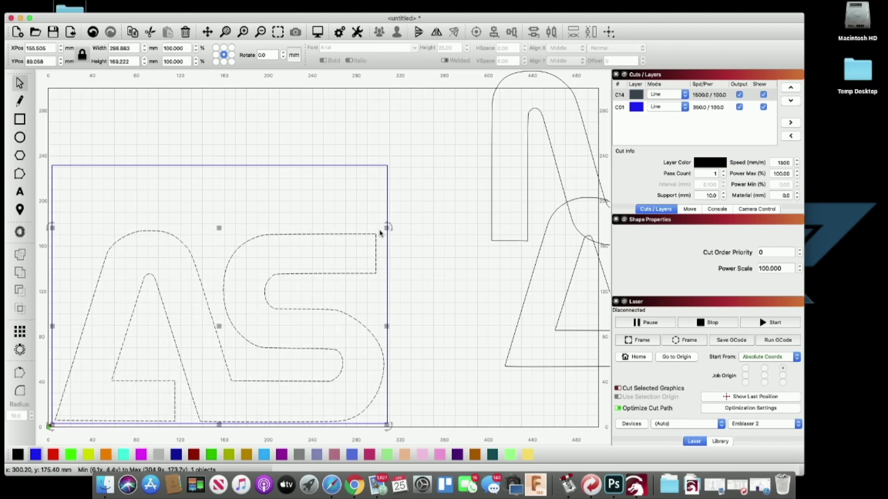
{"action": "left_click", "coordinate": [454, 265]}
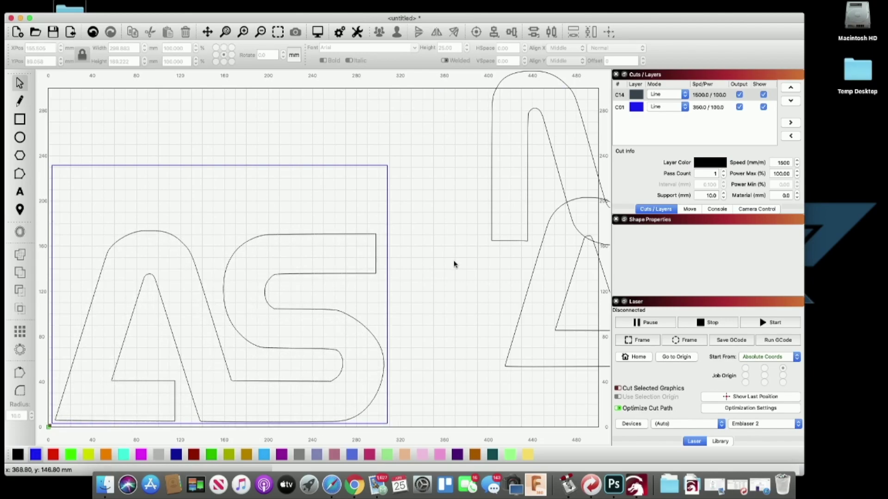
{"action": "left_click", "coordinate": [229, 367]}
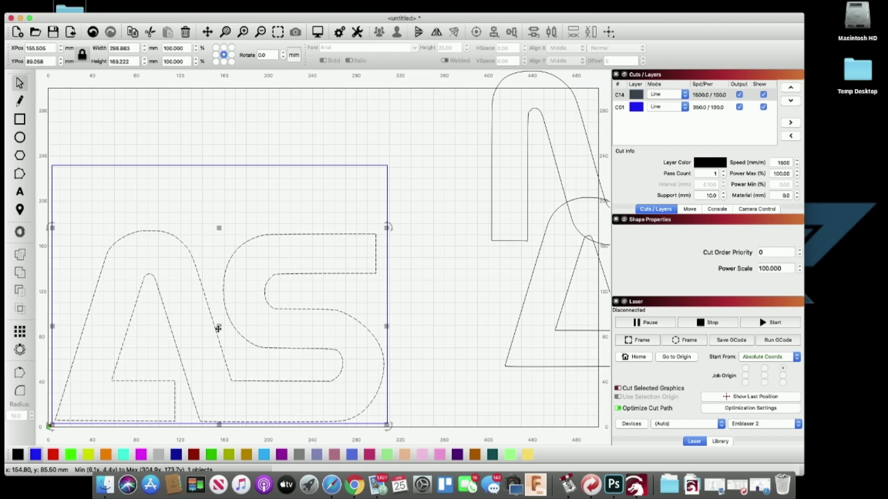
{"action": "left_click_drag", "start_coordinate": [217, 327], "coordinate": [216, 327]}
{"action": "left_click", "coordinate": [465, 376]}
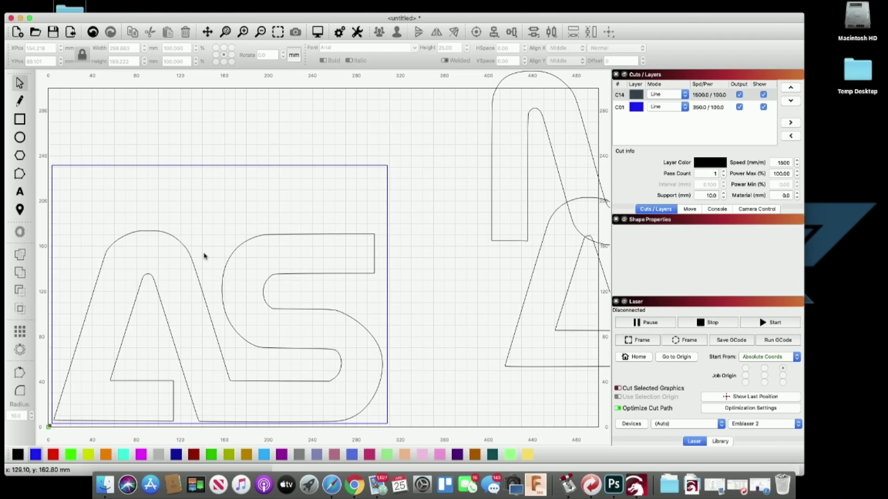
Scale the N proportionally to a height of 169.228 mm to match the joined AS letters
{"action": "left_click", "coordinate": [270, 279]}
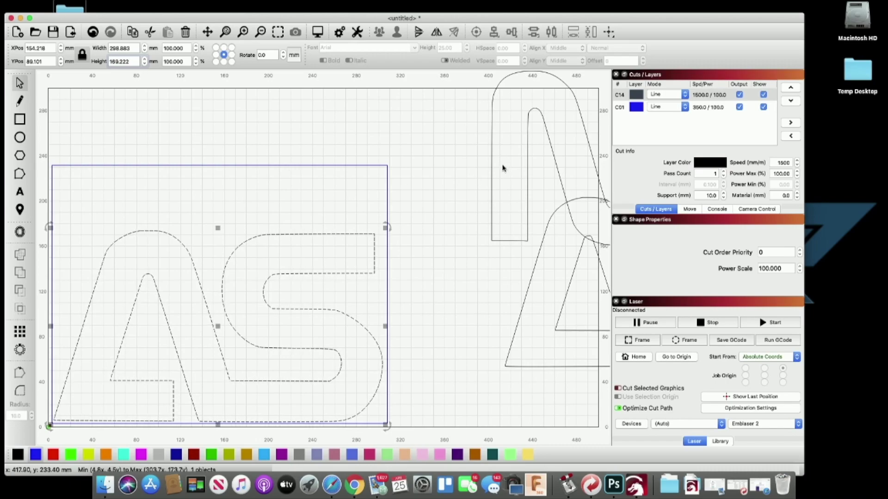
{"action": "left_click", "coordinate": [492, 168]}
{"action": "left_click", "coordinate": [135, 61]}
{"action": "type", "text": "16"}
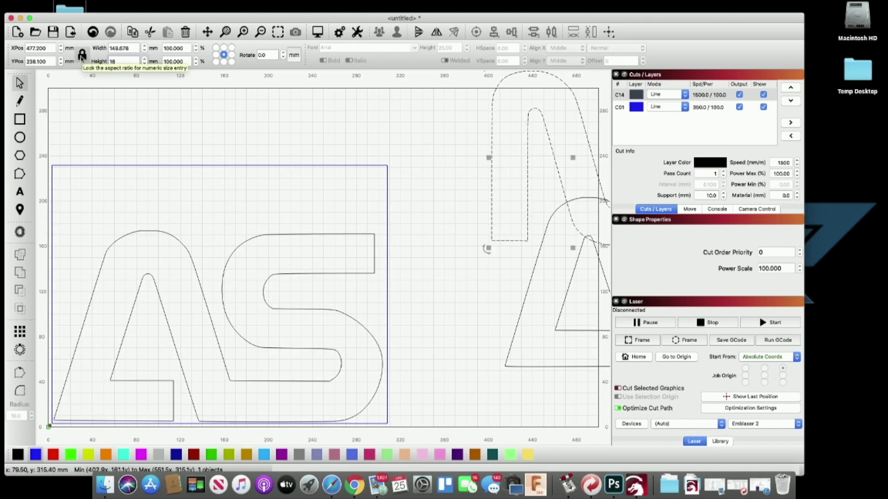
{"action": "type", "text": "9.228"}
{"action": "key", "text": "Return"}
Check the N's fit inside the blue rectangle and move it to about X 223.7 mm, Y 214.1 mm
{"action": "left_click_drag", "start_coordinate": [528, 185], "coordinate": [167, 330]}
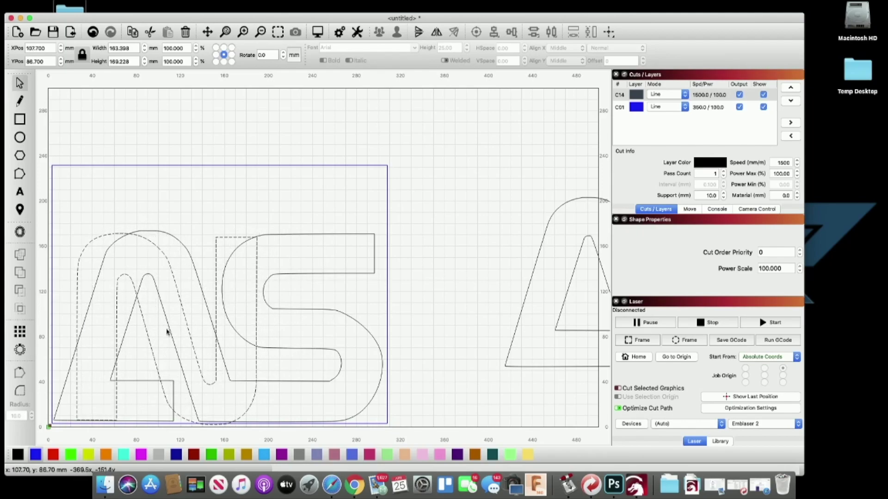
{"action": "left_click_drag", "start_coordinate": [168, 332], "coordinate": [295, 190]}
{"action": "left_click", "coordinate": [567, 286]}
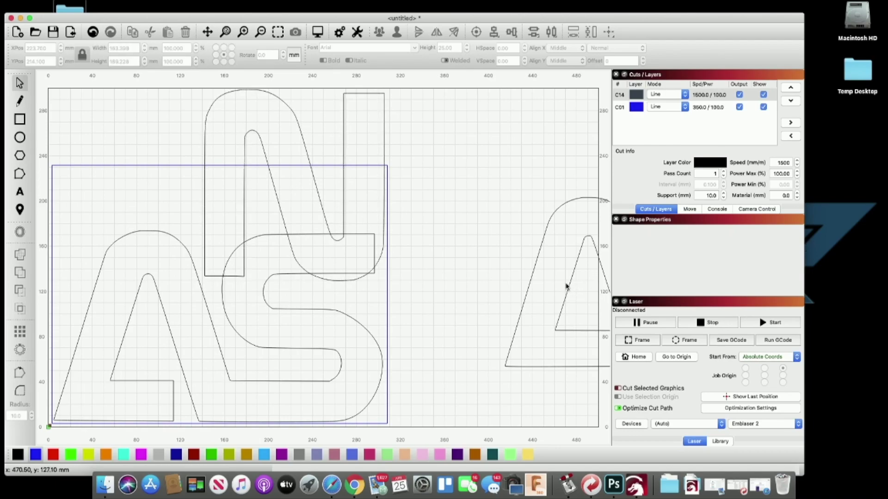
Move the separate A to about X 410.4 mm, Y 140.1 mm and scale it proportionally to a height of 169.222 mm
{"action": "left_click", "coordinate": [567, 287]}
{"action": "left_click_drag", "start_coordinate": [587, 284], "coordinate": [502, 272]}
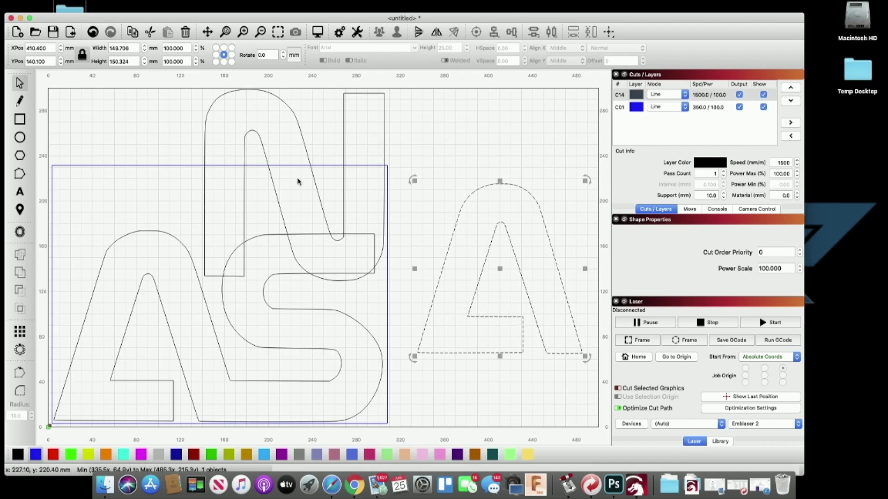
{"action": "left_click", "coordinate": [314, 174]}
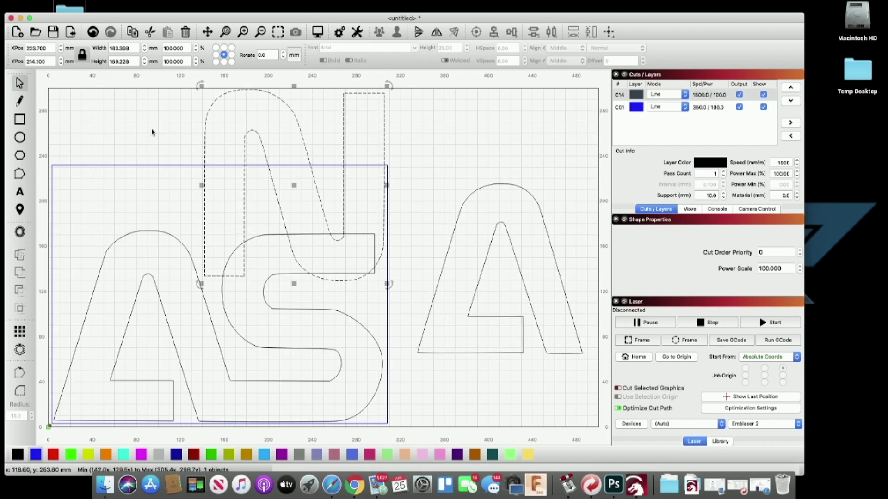
{"action": "left_click", "coordinate": [546, 194]}
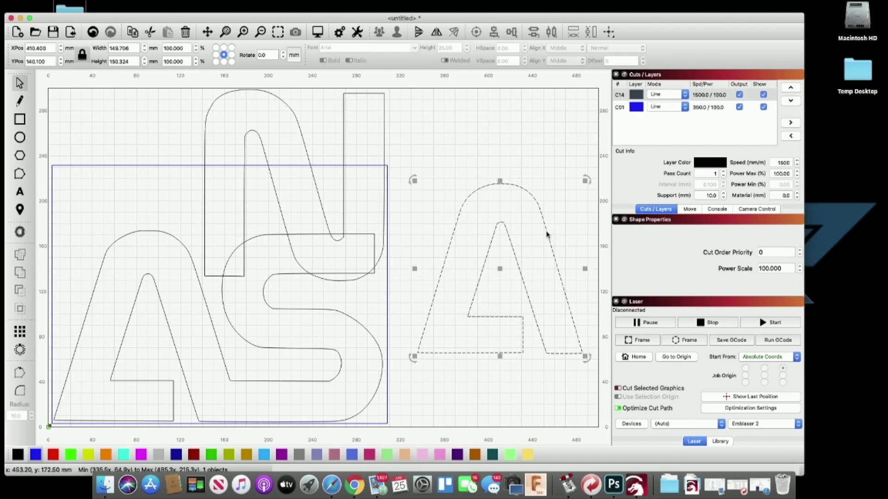
{"action": "left_click", "coordinate": [130, 61]}
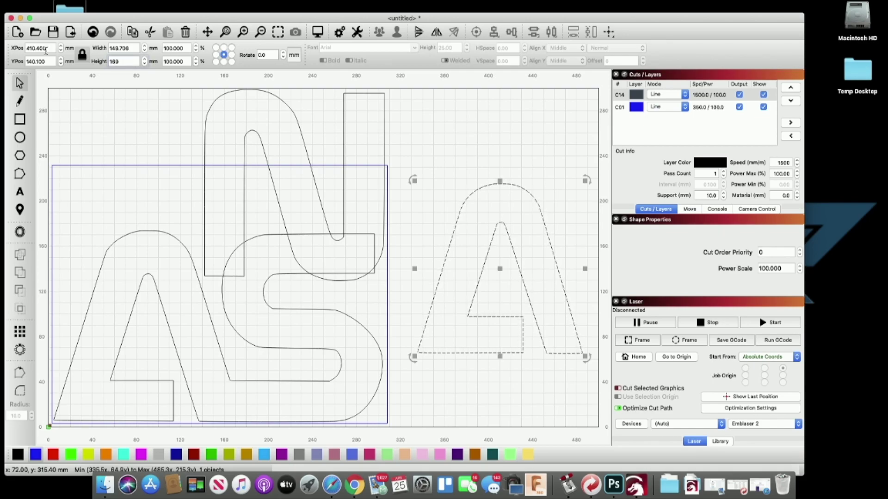
{"action": "type", "text": "169.222"}
{"action": "key", "text": "Return"}
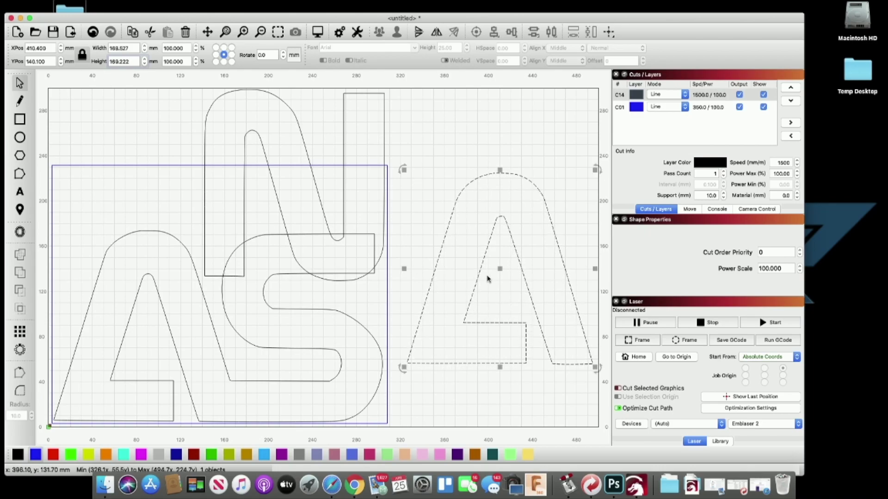
Move the enlarged separate A beside the N, to about X 388.1 mm, Y 220 mm
{"action": "left_click_drag", "start_coordinate": [499, 266], "coordinate": [475, 181]}
{"action": "right_click", "coordinate": [478, 185]}
{"action": "left_click", "coordinate": [473, 202]}
{"action": "left_click", "coordinate": [475, 181]}
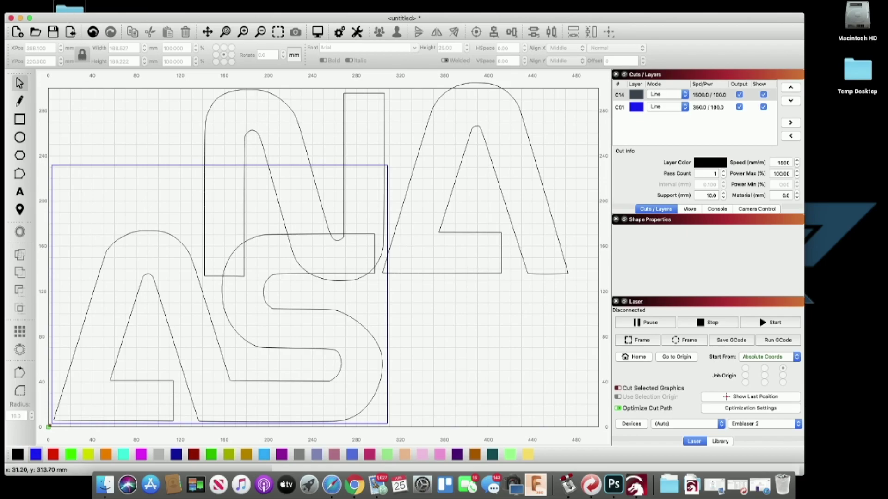
Start saving the project and create a folder named Laser letters inside the New Nasa Worm folder on the Desktop
{"action": "left_click", "coordinate": [69, 1]}
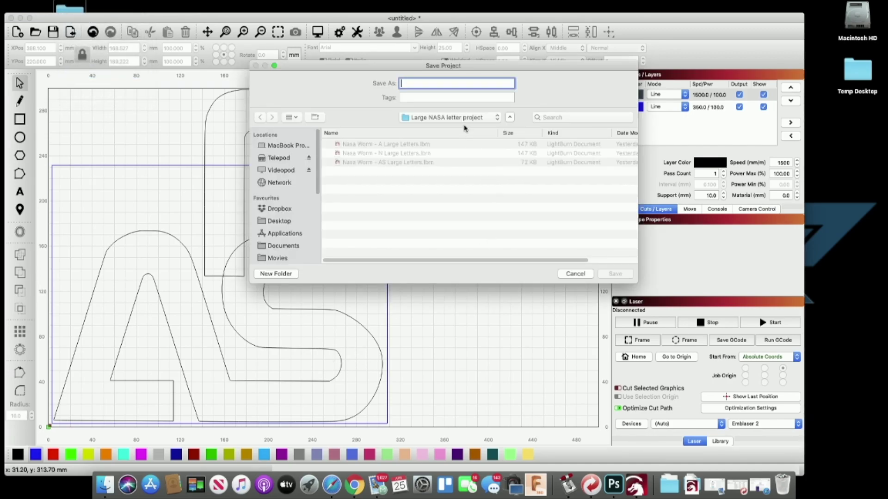
{"action": "left_click", "coordinate": [455, 121]}
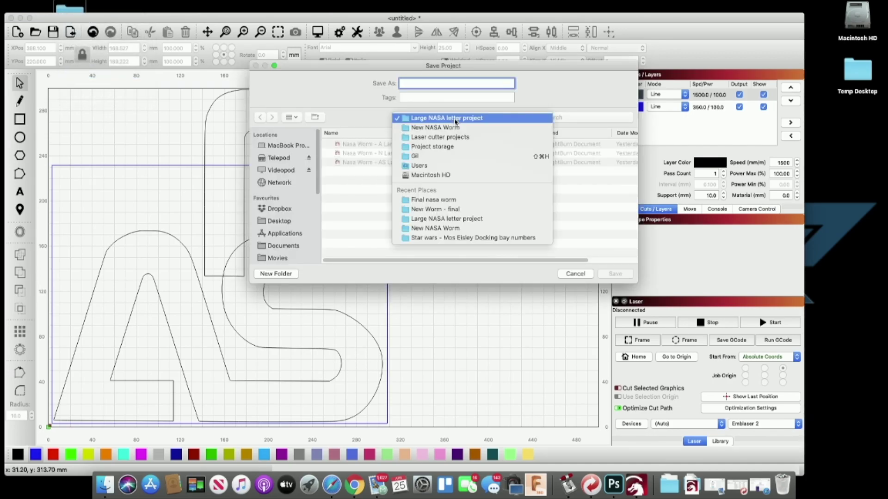
{"action": "left_click", "coordinate": [288, 222]}
{"action": "left_click", "coordinate": [289, 222]}
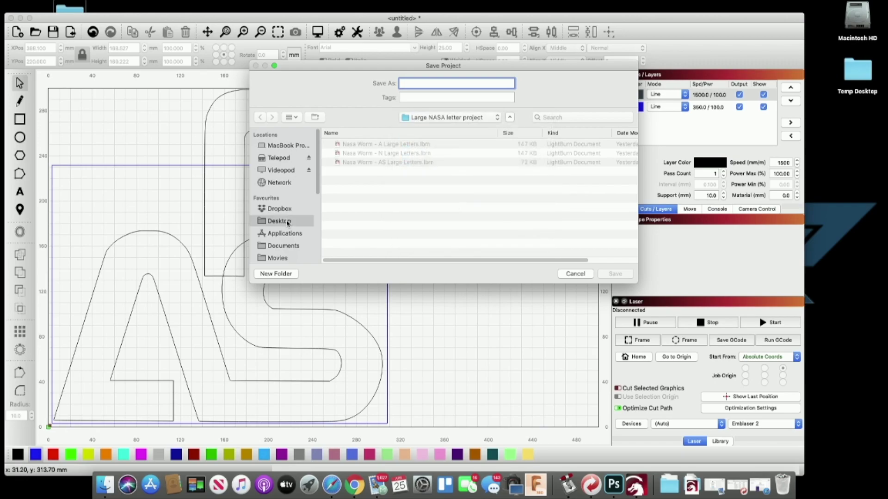
{"action": "double_click", "coordinate": [364, 145]}
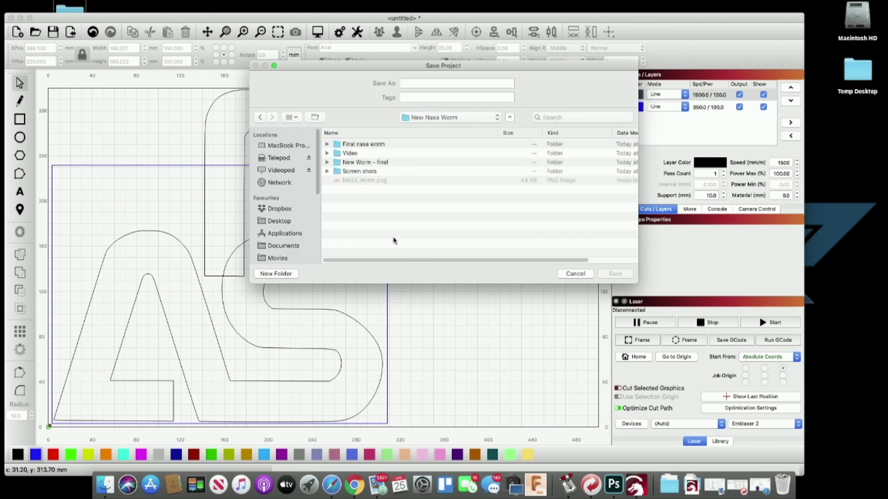
{"action": "key", "text": "super+shift+n"}
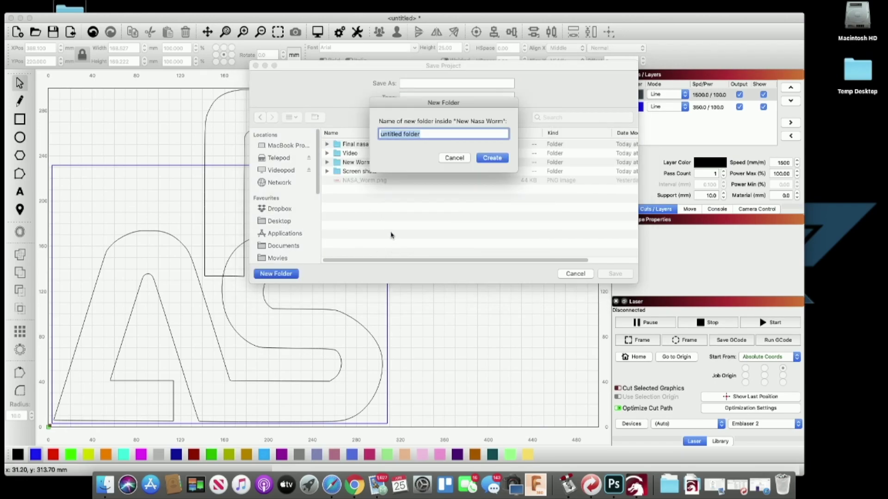
{"action": "type", "text": "Laser letters"}
{"action": "key", "text": "Return"}
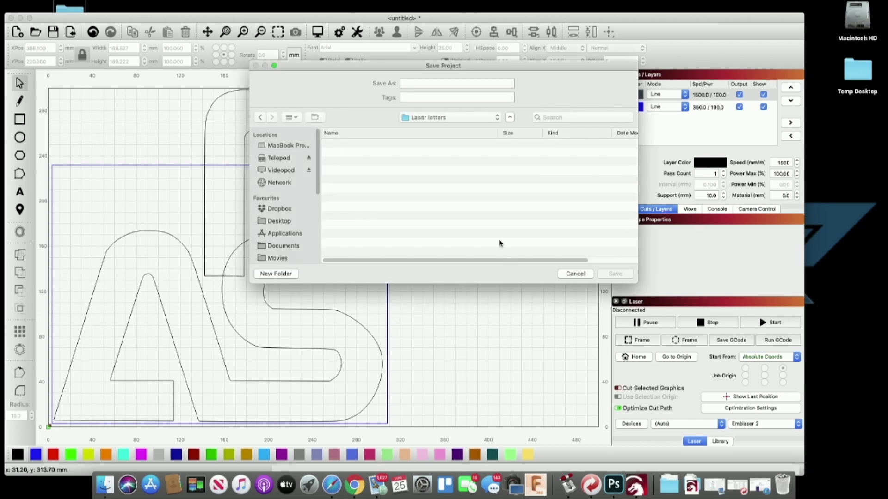
Save the project as Master file in the Laser letters folder
{"action": "left_click", "coordinate": [419, 84]}
{"action": "type", "text": "Master file"}
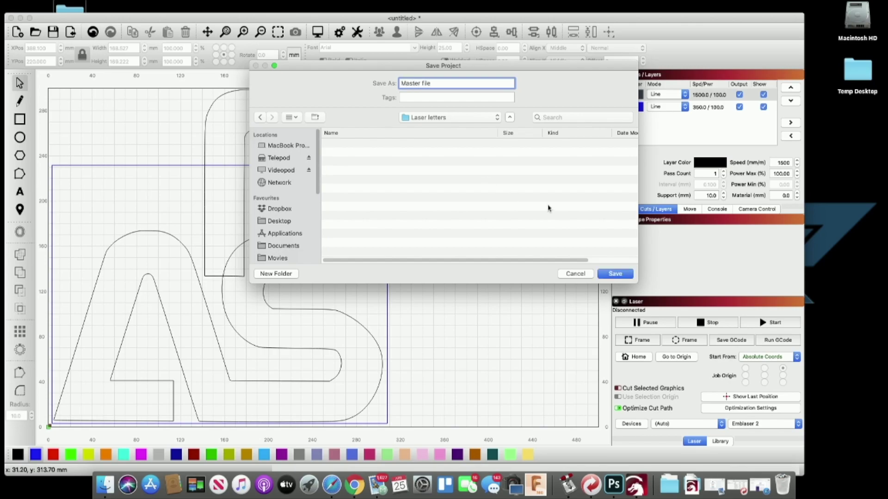
{"action": "left_click", "coordinate": [616, 277]}
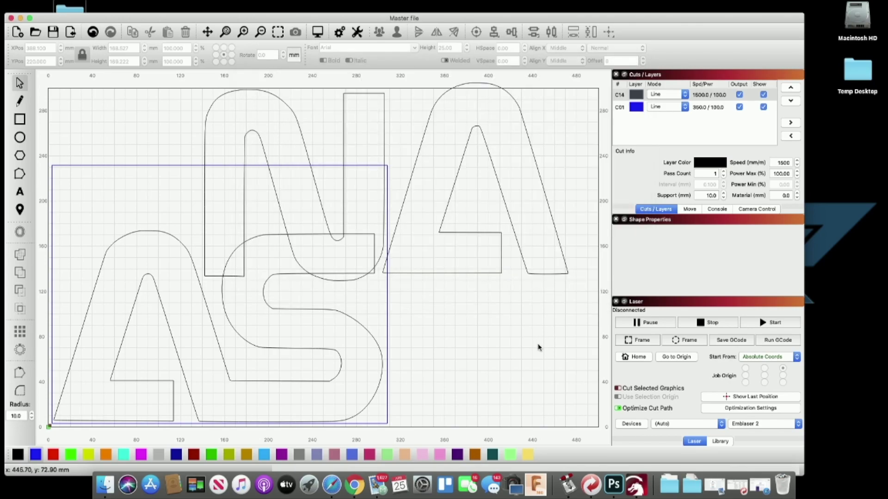
Delete the separate A and the N, keeping the joined AS letters and the blue rectangle
{"action": "left_click", "coordinate": [461, 276]}
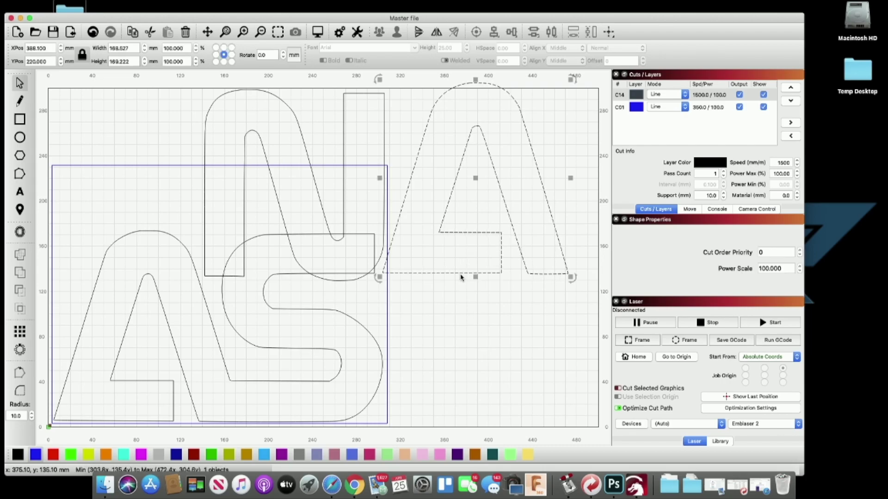
{"action": "key", "text": "Delete"}
{"action": "left_click", "coordinate": [384, 190]}
{"action": "key", "text": "Delete"}
Save the project under the new name AS in the Laser letters folder
{"action": "left_click", "coordinate": [83, 1]}
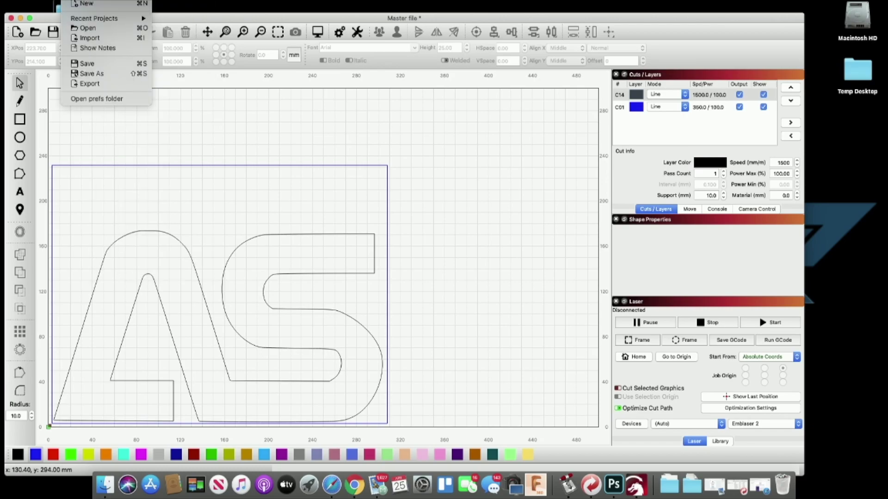
{"action": "left_click", "coordinate": [99, 75]}
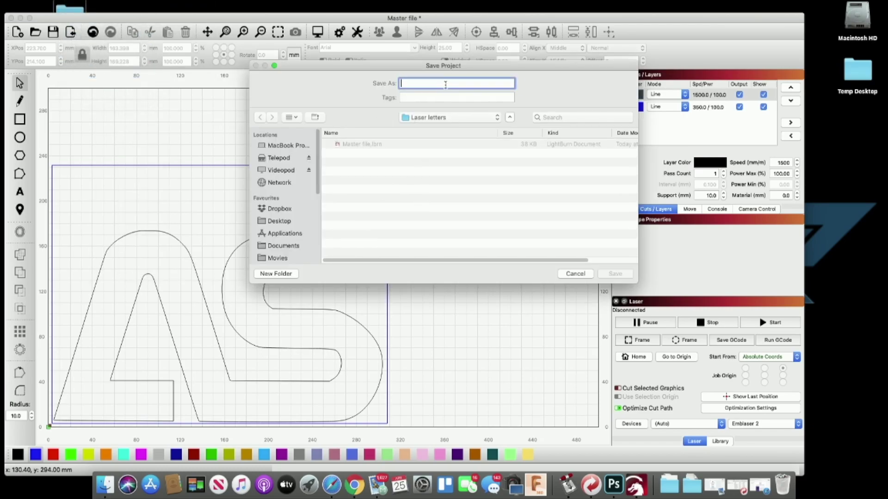
{"action": "type", "text": "AS"}
{"action": "key", "text": "Return"}
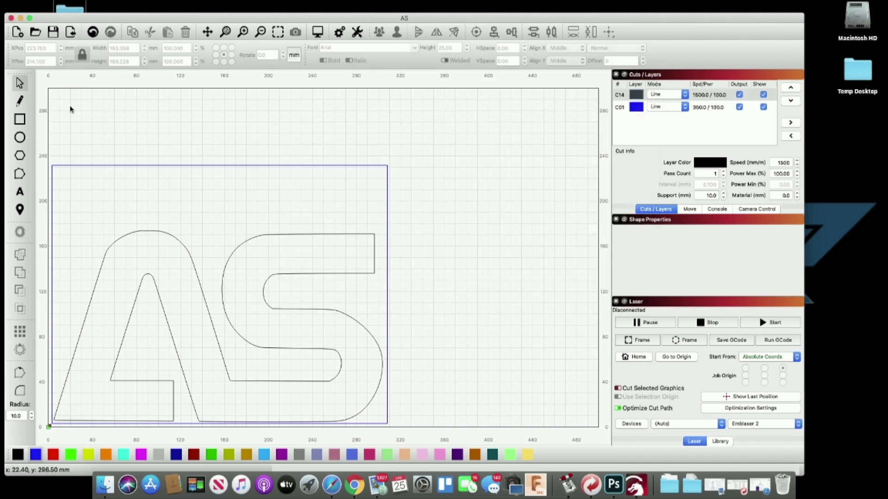
Reopen the Master file project and delete the joined AS letters
{"action": "left_click", "coordinate": [74, 0]}
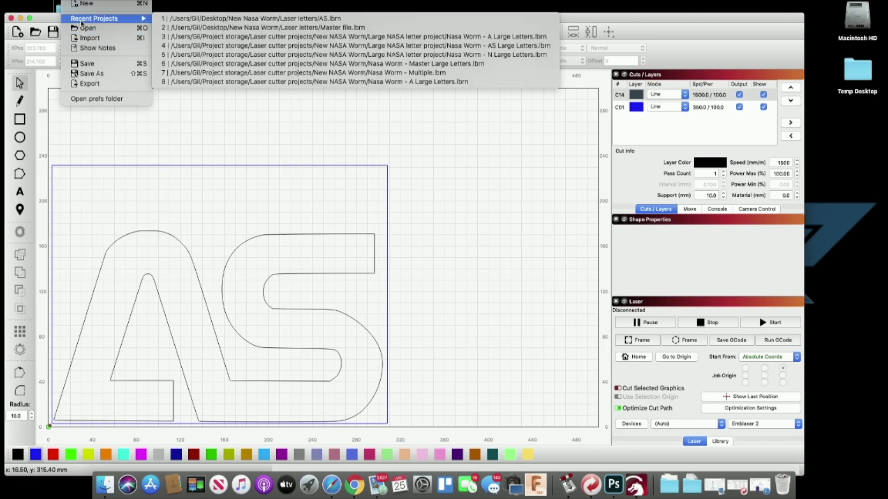
{"action": "left_click", "coordinate": [206, 39]}
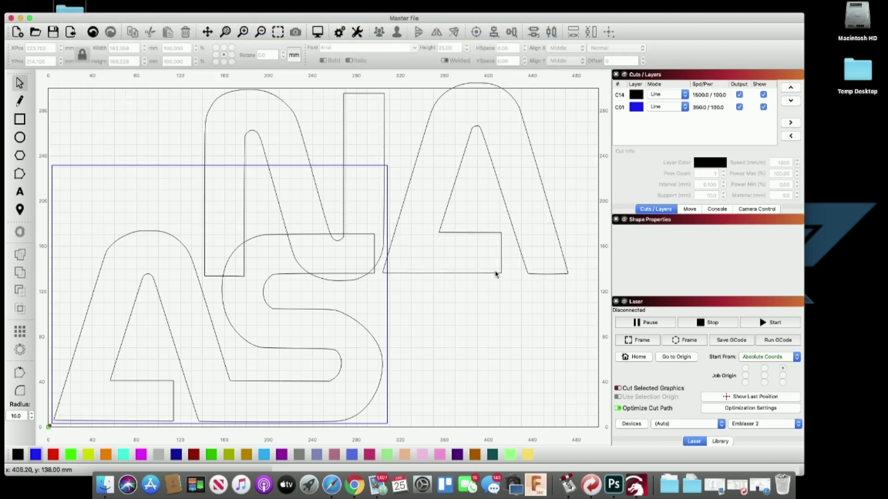
{"action": "left_click", "coordinate": [496, 274]}
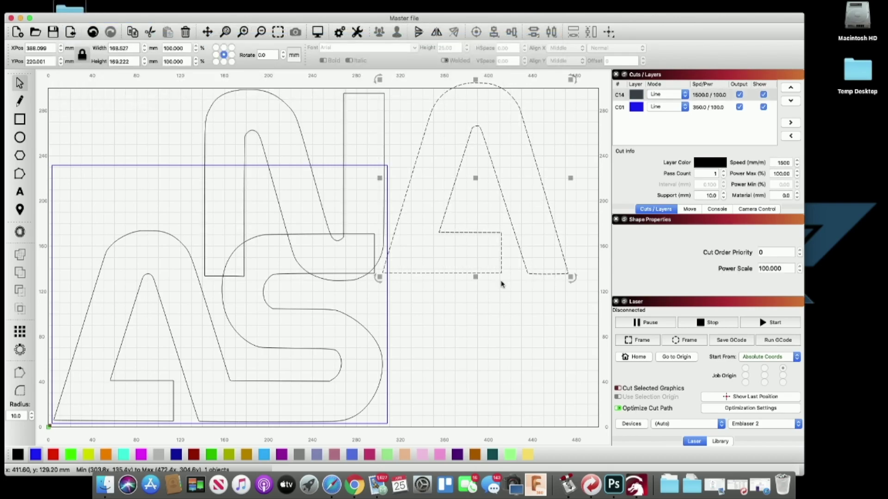
{"action": "left_click", "coordinate": [341, 301]}
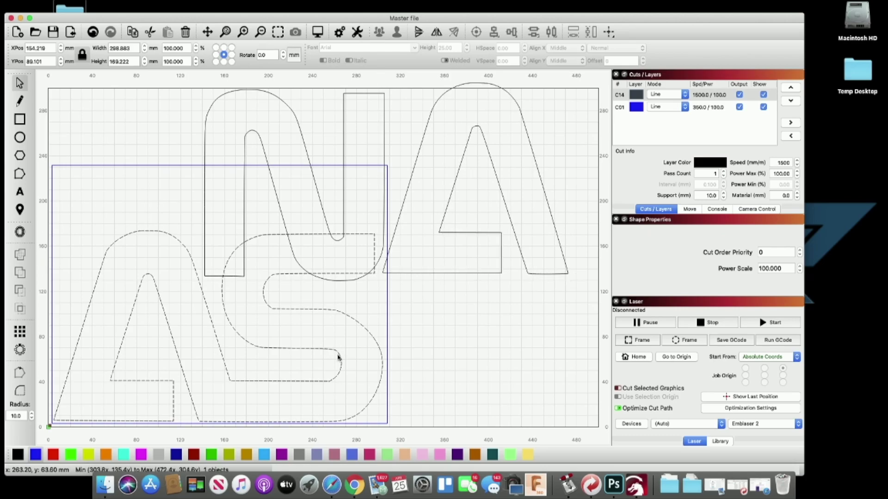
{"action": "key", "text": "Delete"}
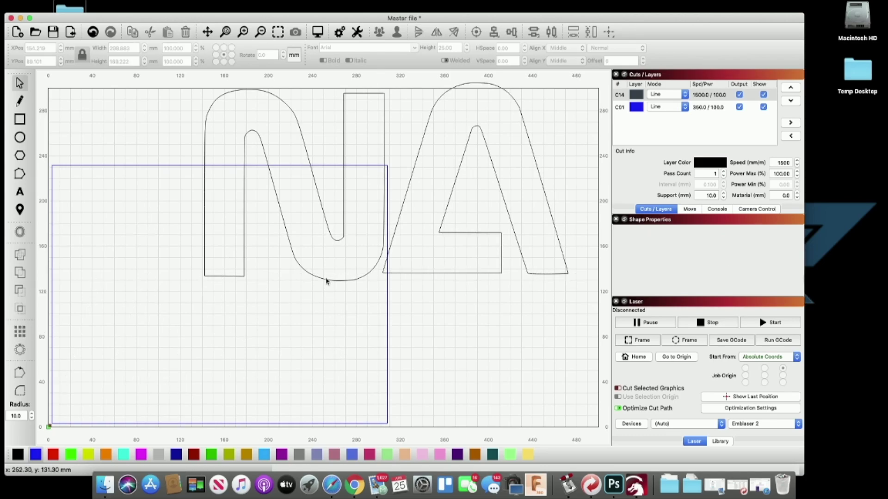
Move the N into the blue rectangle's lower-left corner, centred at about X 91, Y 90 mm, and delete the separate A
{"action": "left_click", "coordinate": [327, 281]}
{"action": "left_click_drag", "start_coordinate": [293, 184], "coordinate": [148, 328]}
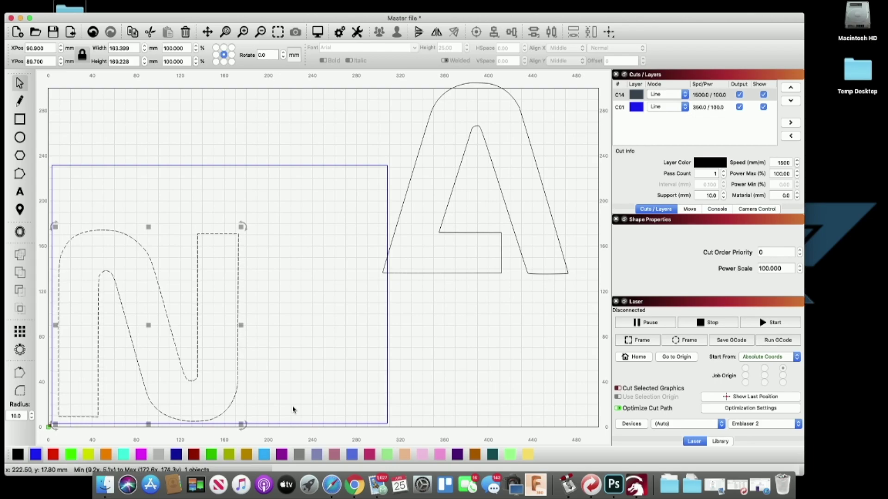
{"action": "left_click", "coordinate": [471, 235]}
{"action": "mouse_move", "coordinate": [474, 178]}
{"action": "left_mouse_down"}
{"action": "mouse_move", "coordinate": [394, 248]}
{"action": "mouse_move", "coordinate": [341, 259]}
{"action": "mouse_move", "coordinate": [330, 325]}
{"action": "mouse_move", "coordinate": [511, 266]}
{"action": "mouse_move", "coordinate": [504, 276]}
{"action": "left_mouse_up"}
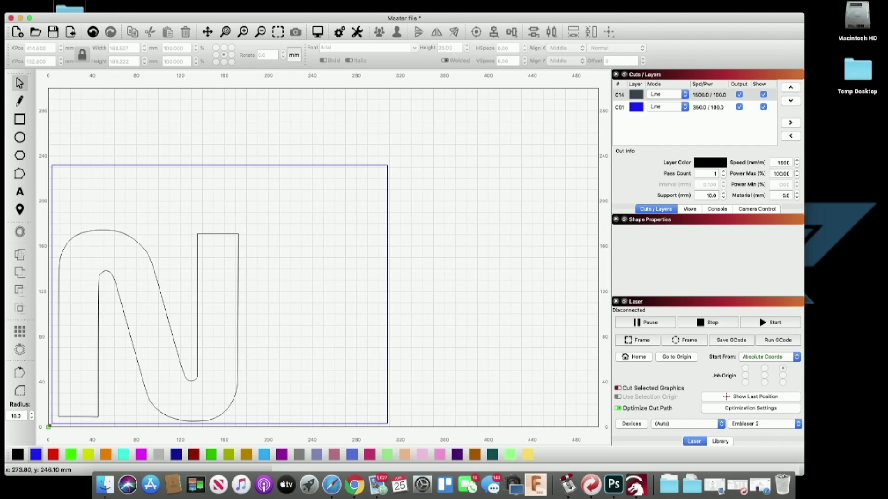
Save the project under the new name N in the Laser letters folder
{"action": "left_click", "coordinate": [68, 0]}
{"action": "left_click", "coordinate": [93, 73]}
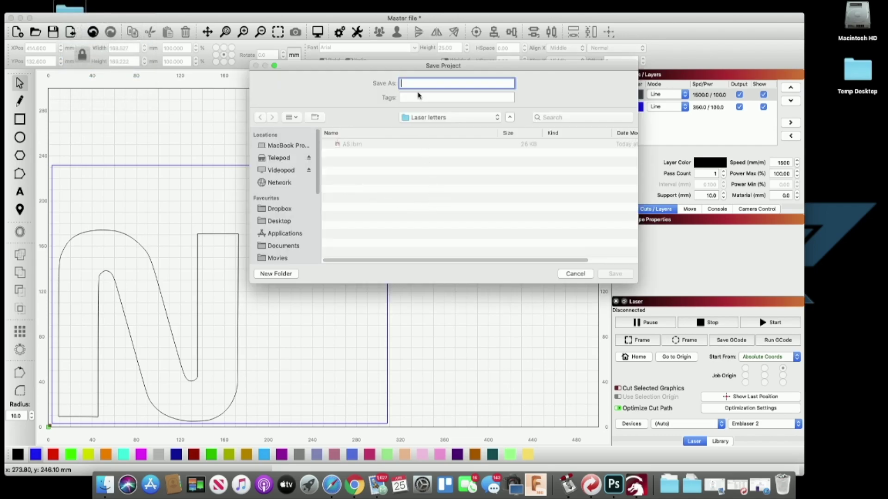
{"action": "type", "text": "N"}
{"action": "key", "text": "Return"}
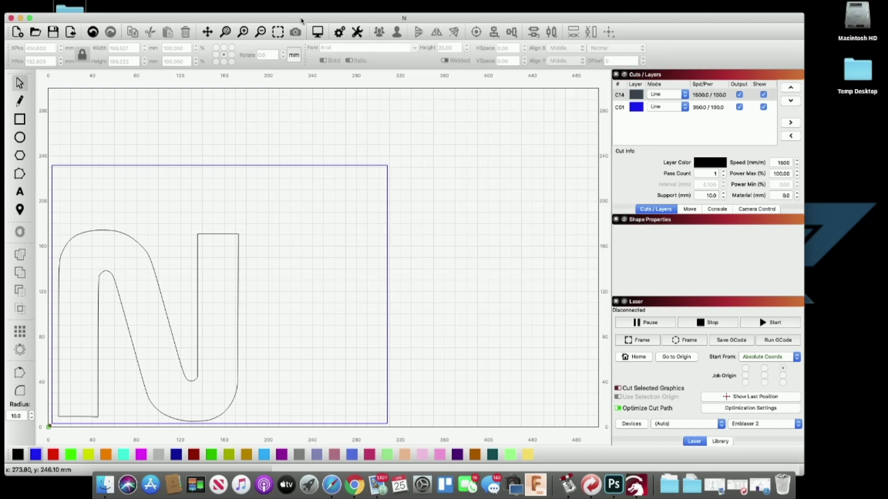
Reopen the Master file project and delete the joined AS letters and the N
{"action": "left_click", "coordinate": [71, 2]}
{"action": "mouse_move", "coordinate": [74, 18]}
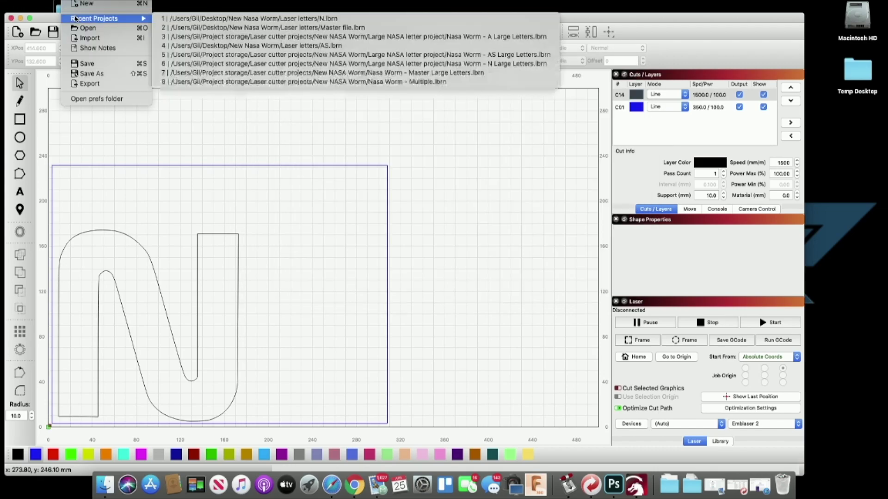
{"action": "left_click", "coordinate": [214, 28]}
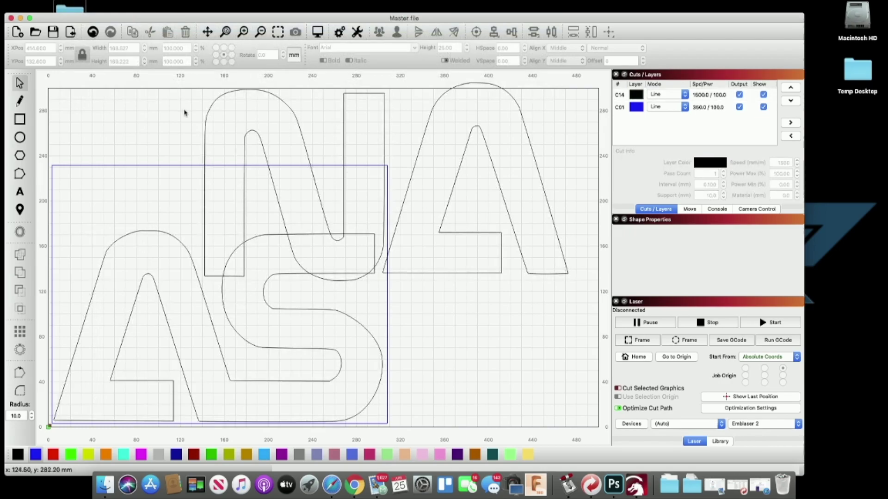
{"action": "left_click", "coordinate": [284, 351]}
{"action": "key", "text": "Delete"}
{"action": "left_click", "coordinate": [315, 277]}
{"action": "key", "text": "Delete"}
Move the remaining A into the blue rectangle's lower-left corner, centred at about X 91, Y 90.5 mm
{"action": "left_click", "coordinate": [485, 237]}
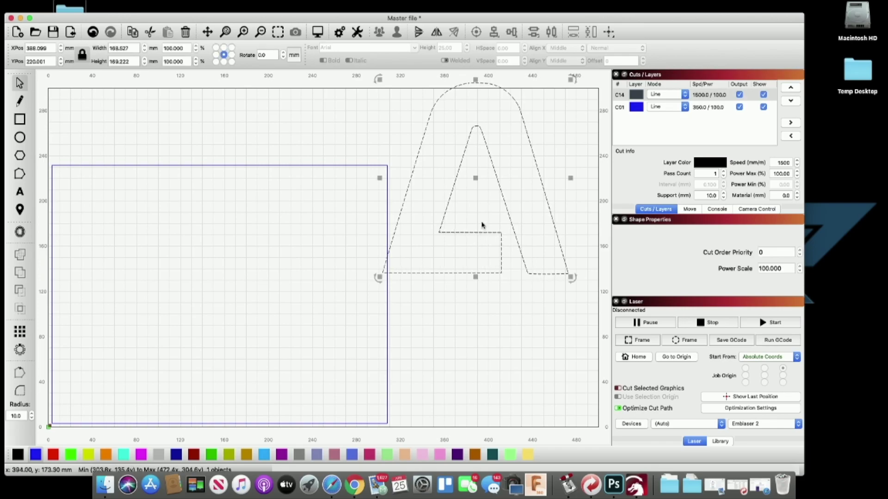
{"action": "left_click_drag", "start_coordinate": [474, 178], "coordinate": [149, 328]}
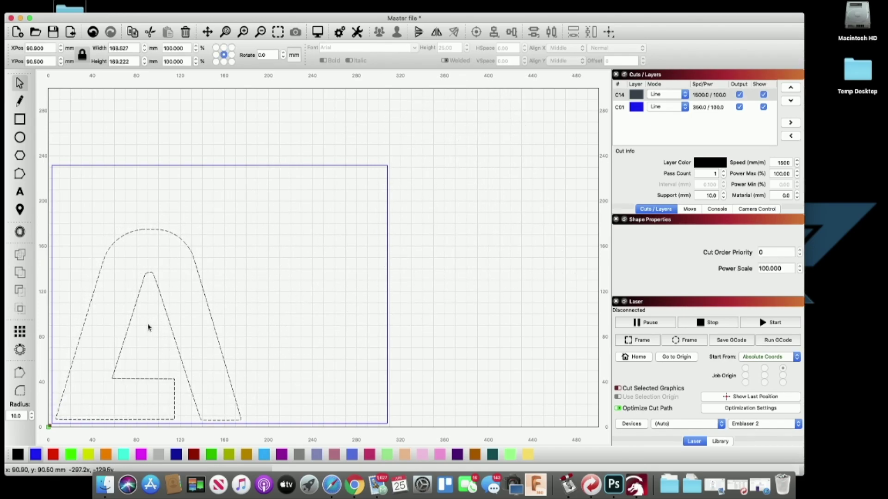
{"action": "left_click", "coordinate": [433, 341]}
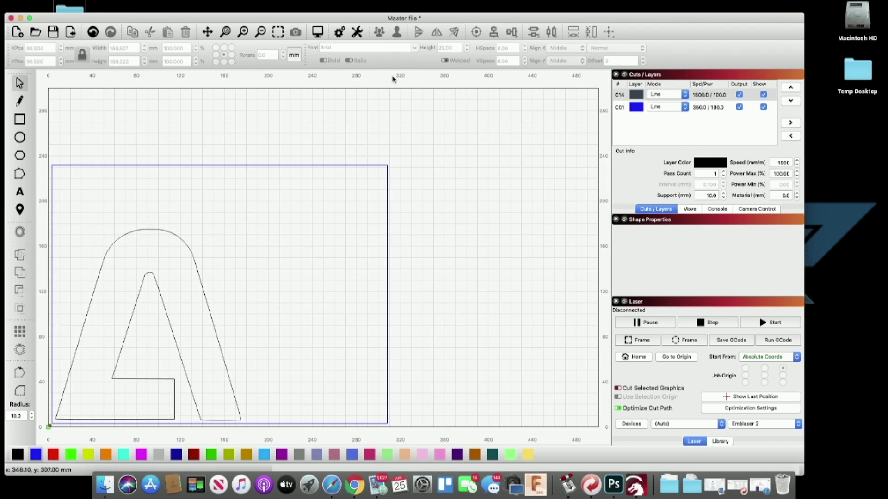
Preview the laser cut of the A with the blue rectangle and rewind the simulation to its start
{"action": "left_click", "coordinate": [317, 31]}
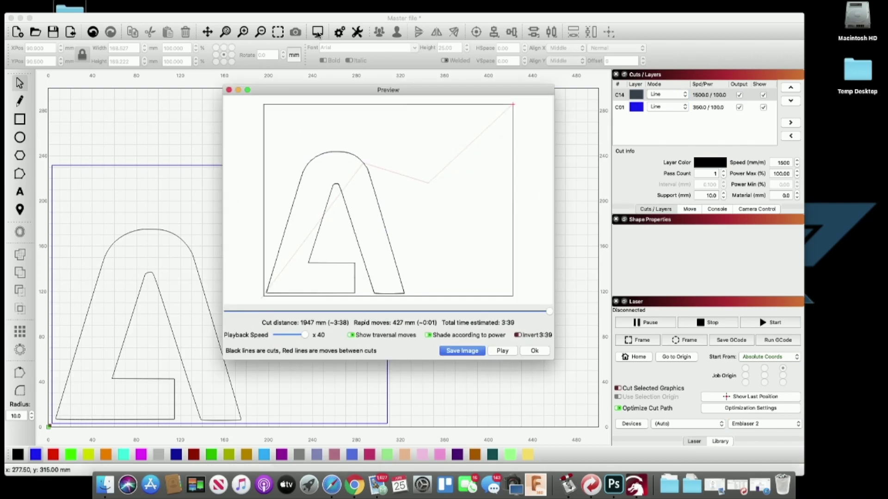
{"action": "left_click", "coordinate": [534, 351]}
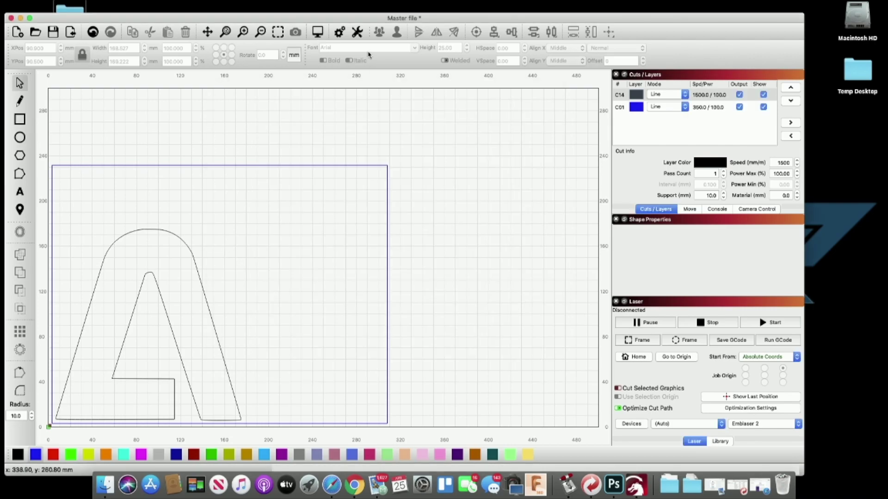
{"action": "left_click", "coordinate": [316, 33]}
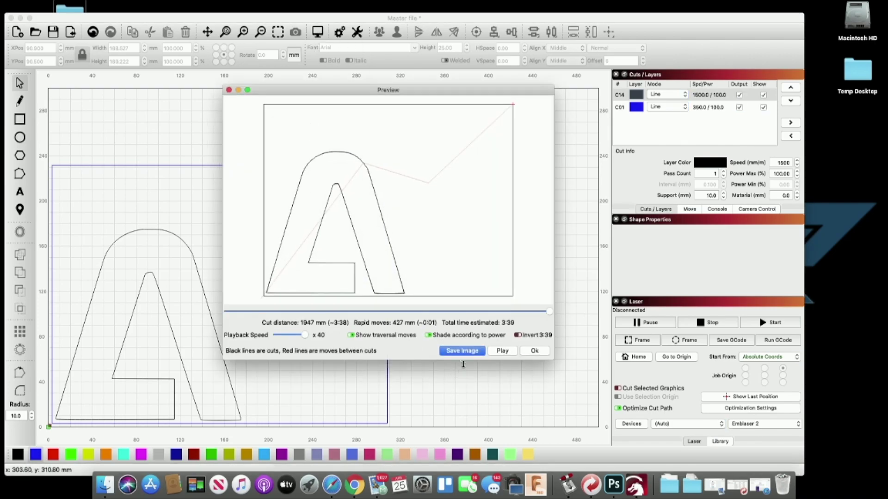
{"action": "mouse_move", "coordinate": [550, 311]}
{"action": "left_mouse_down"}
{"action": "mouse_move", "coordinate": [307, 311]}
{"action": "mouse_move", "coordinate": [230, 302]}
{"action": "mouse_move", "coordinate": [549, 320]}
{"action": "mouse_move", "coordinate": [235, 301]}
{"action": "mouse_move", "coordinate": [227, 311]}
{"action": "left_mouse_up"}
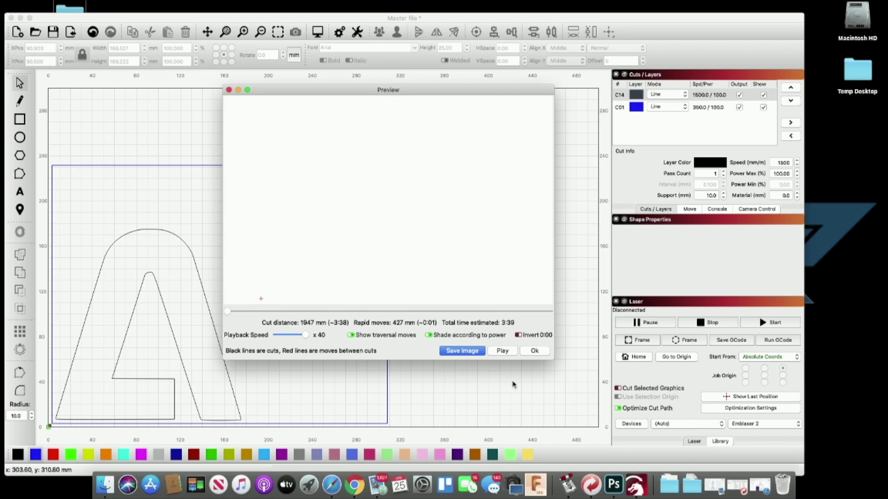
{"action": "left_click", "coordinate": [549, 351]}
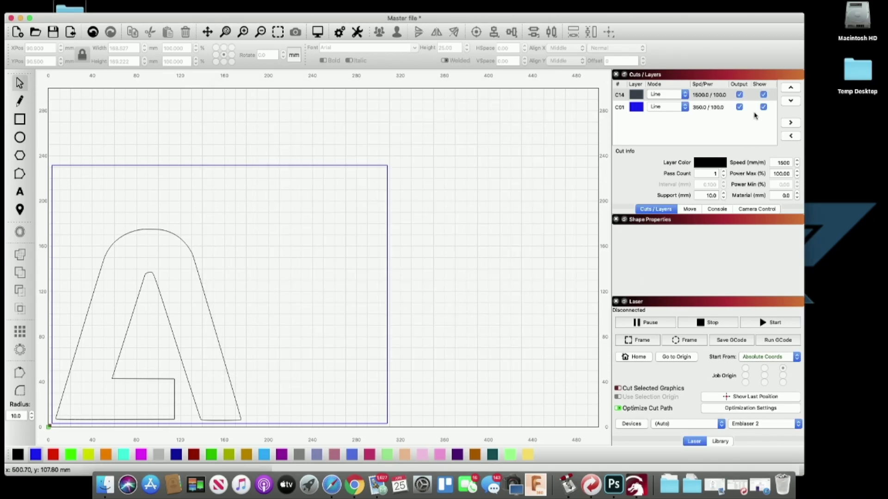
Turn off output for the blue C01 layer and preview the laser cut again
{"action": "left_click", "coordinate": [740, 107]}
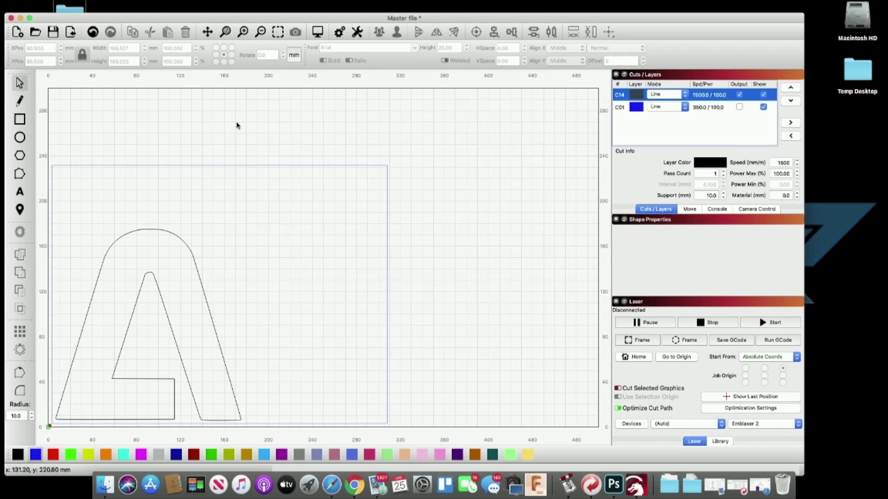
{"action": "left_click", "coordinate": [317, 33]}
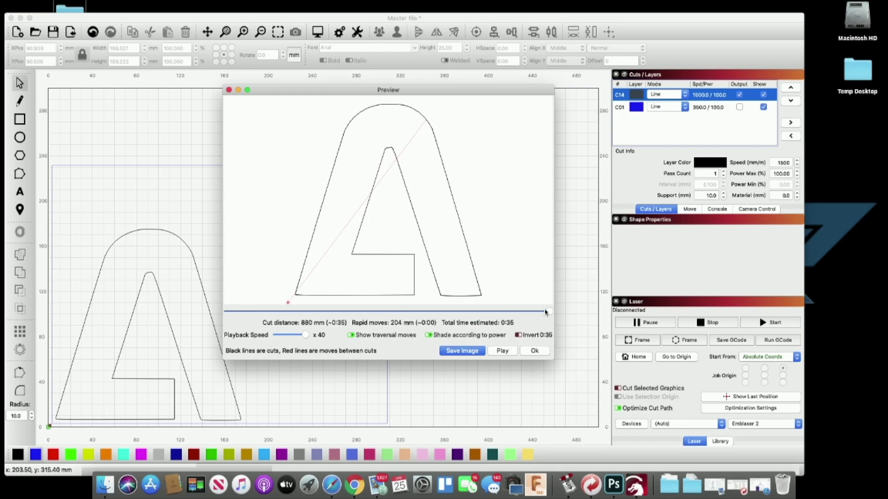
{"action": "mouse_move", "coordinate": [547, 313]}
{"action": "left_mouse_down"}
{"action": "mouse_move", "coordinate": [224, 278]}
{"action": "mouse_move", "coordinate": [555, 325]}
{"action": "left_mouse_up"}
{"action": "left_click", "coordinate": [535, 352]}
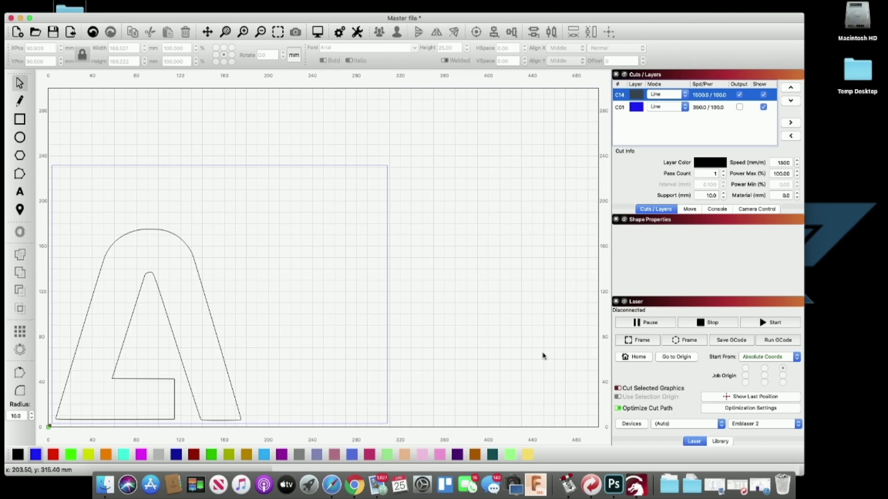